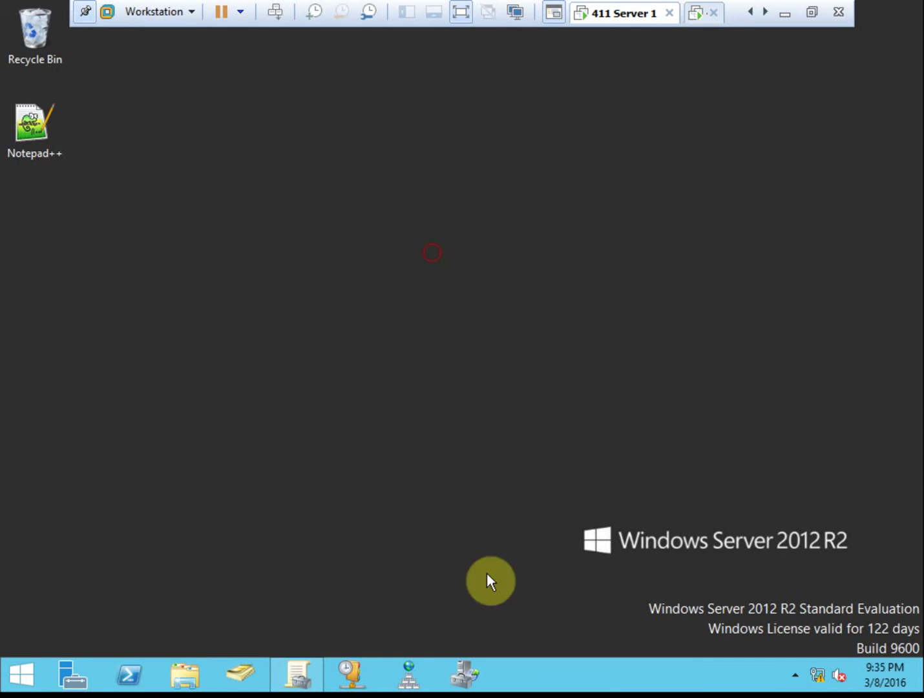
Restore Group Policy Management and select GPO1 under Forest > Domains > 411Dom1.local.
click(299, 677)
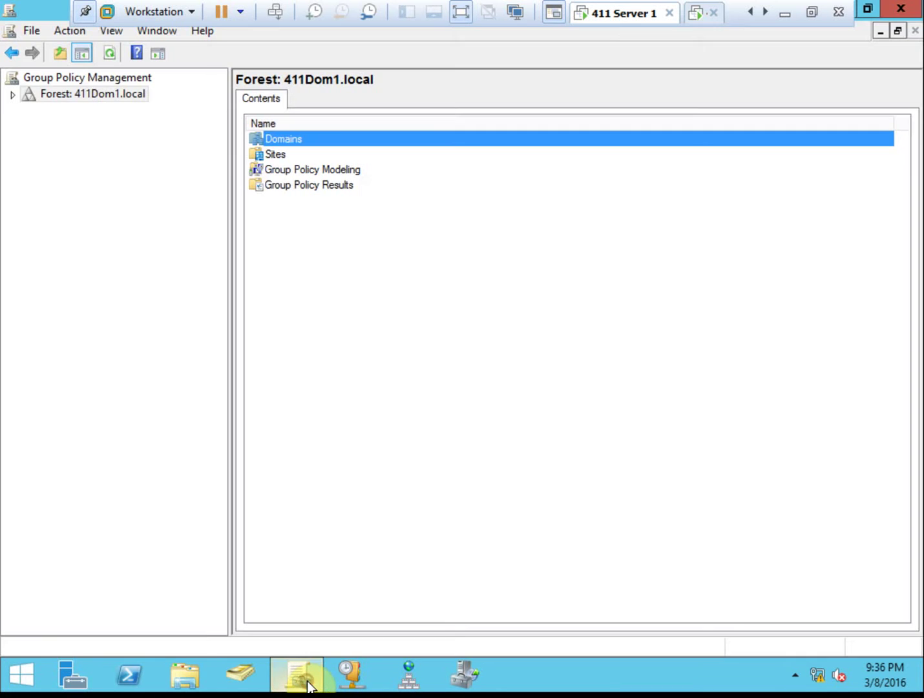
click(12, 94)
click(28, 111)
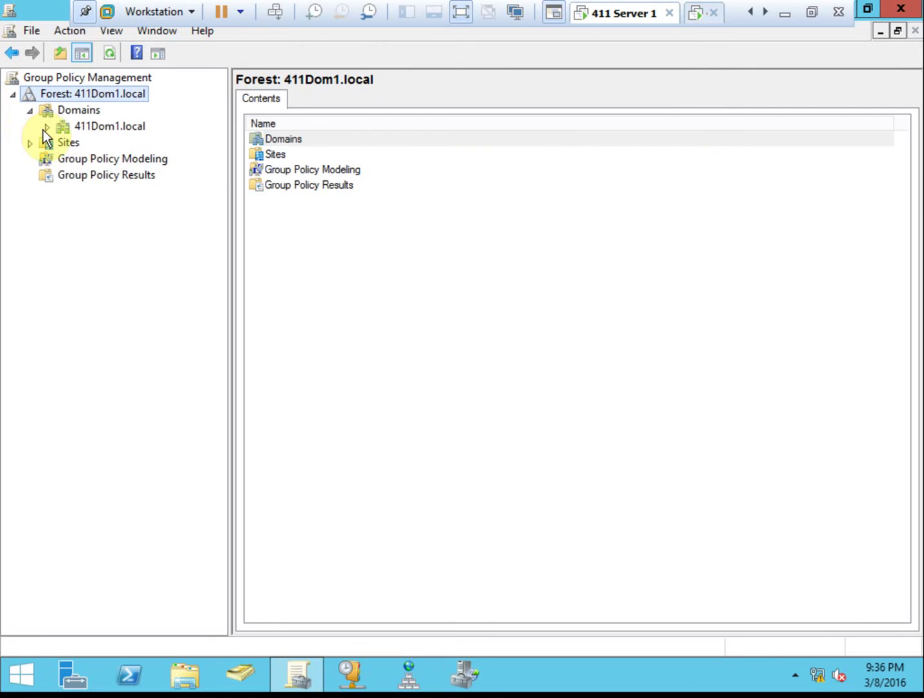
click(47, 127)
click(110, 160)
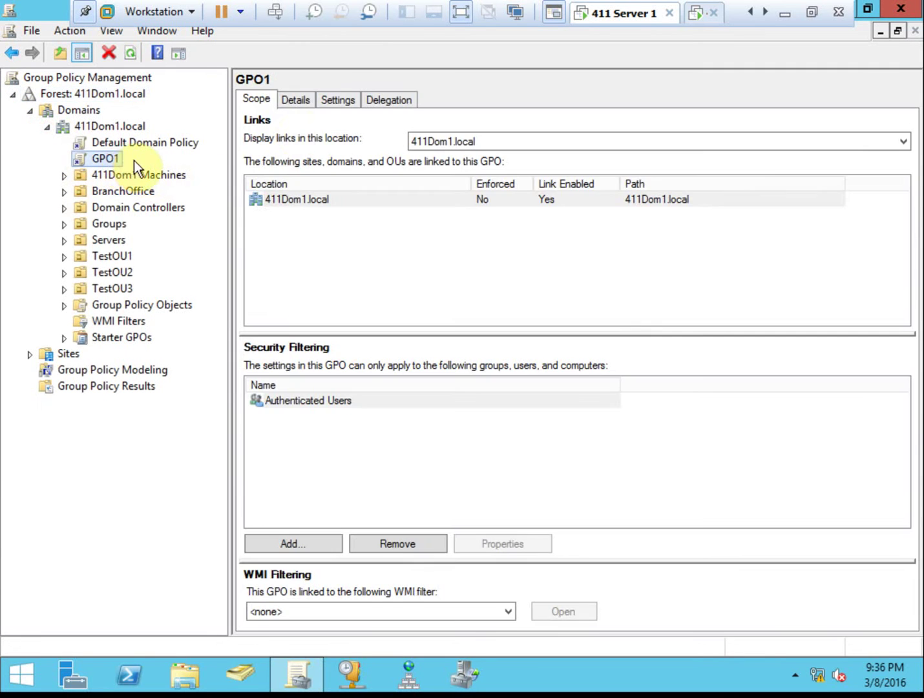
Show GPO1's Settings report with the Windows Logon Options and Start Menu and Taskbar policies expanded.
click(330, 104)
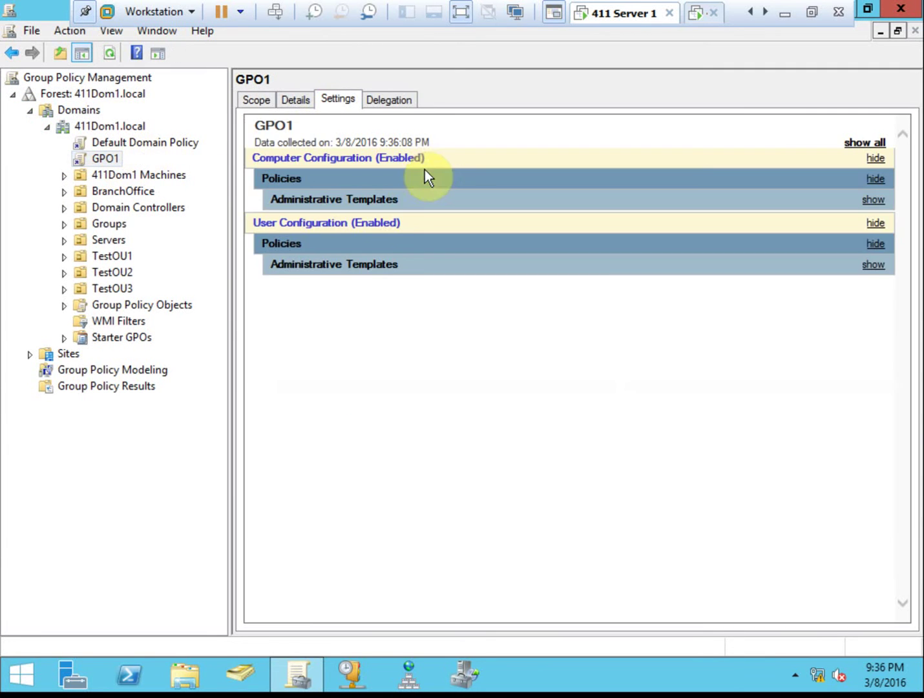
click(396, 202)
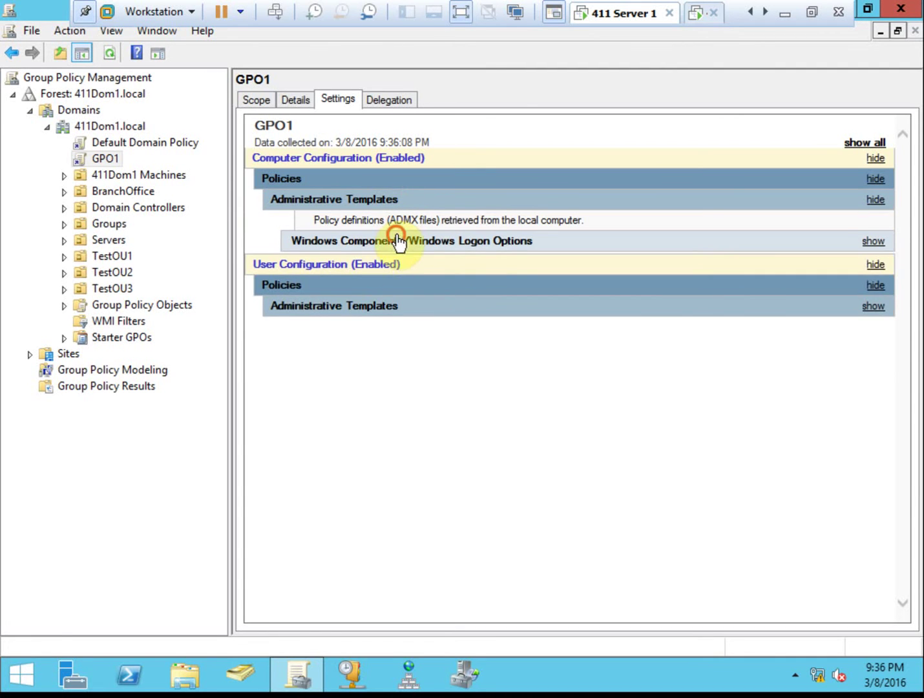
click(397, 241)
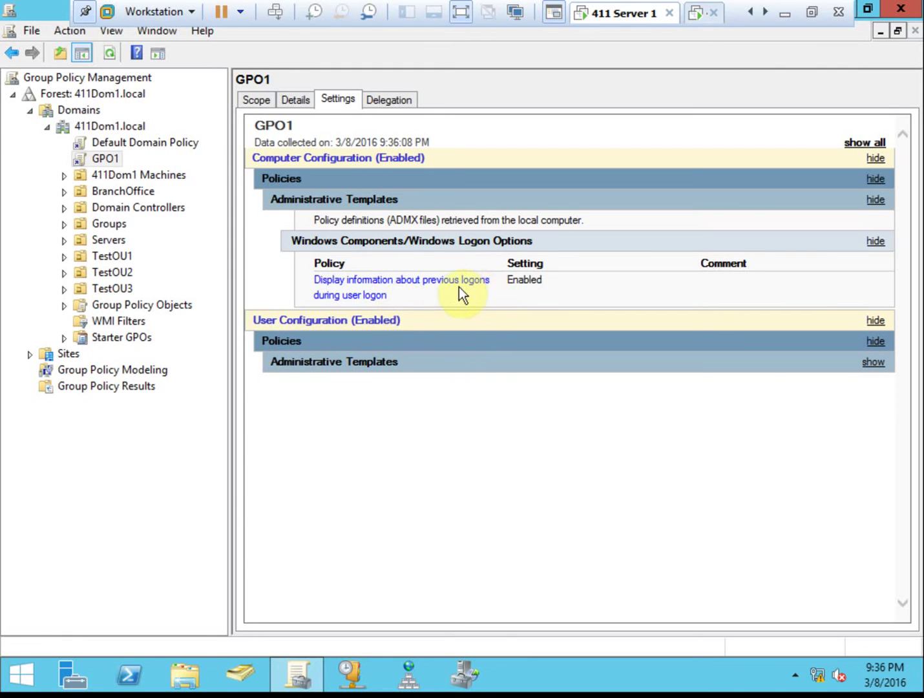
click(381, 363)
click(379, 403)
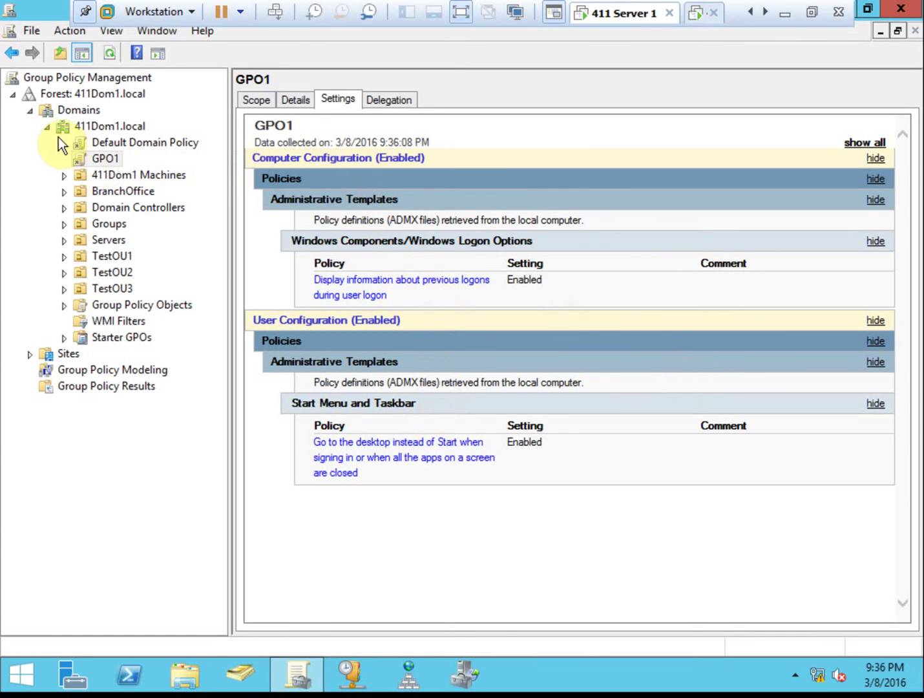
click(694, 24)
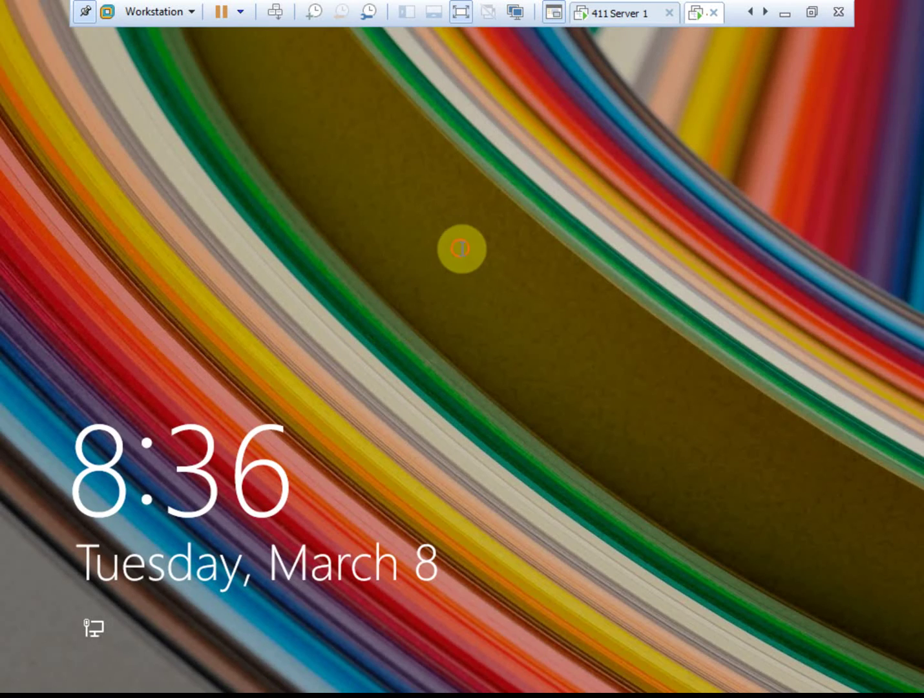
Sign in to the Windows 8.1 client from its lock screen with the account password.
click(461, 248)
text(Pa$$w0rd)
key(Return)
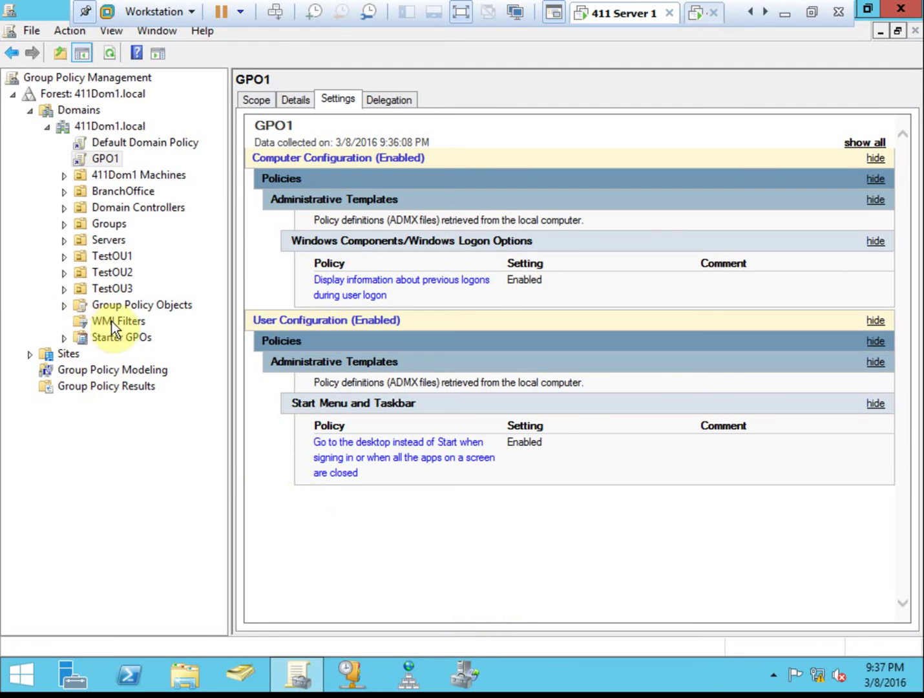
Start a new WMI filter under WMI Filters and name it WindowsServer.
click(128, 324)
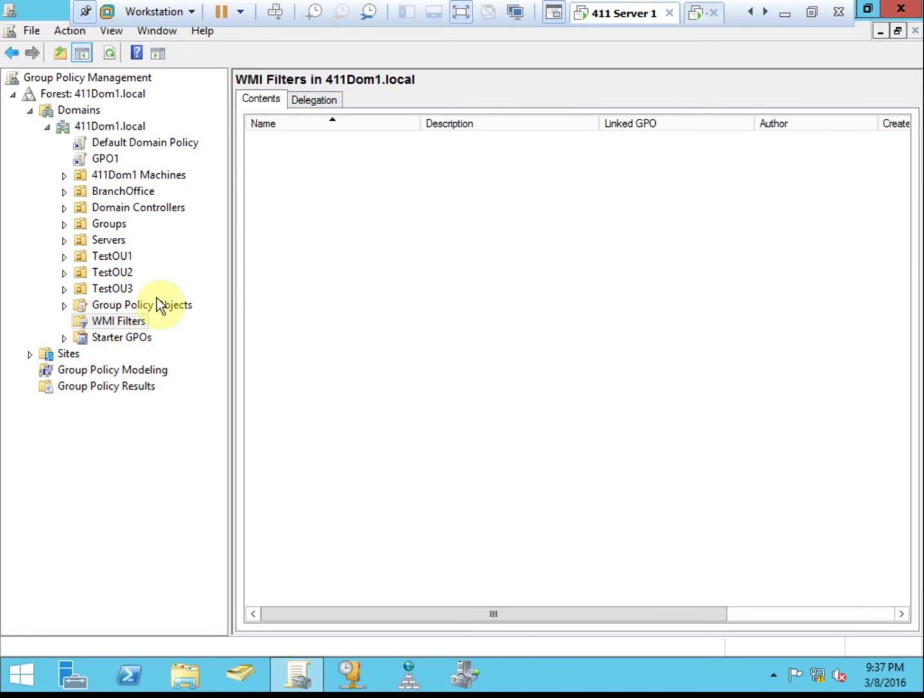
right_click(120, 320)
click(167, 331)
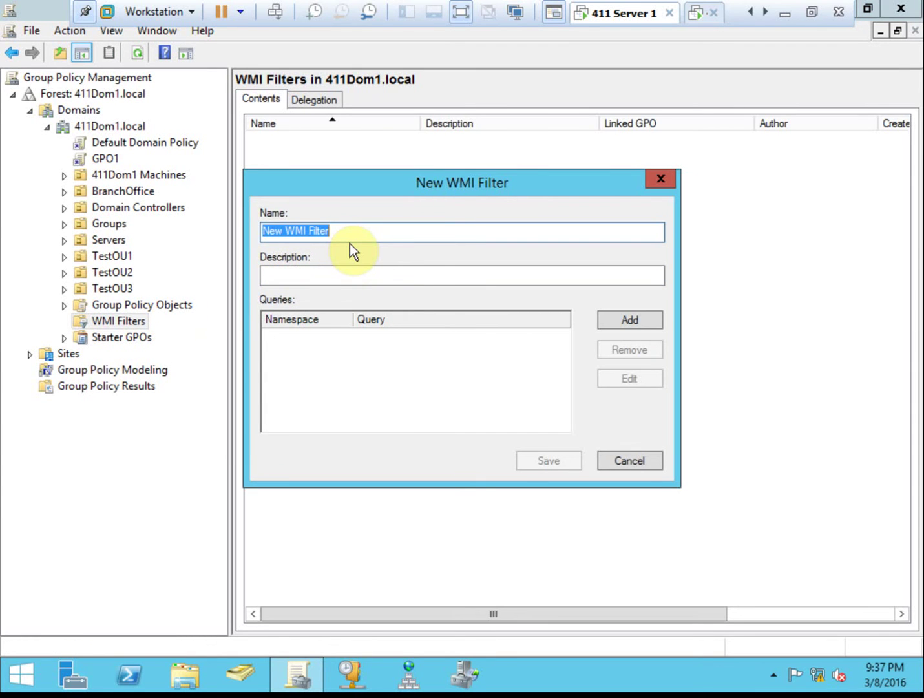
text(WindowsServer)
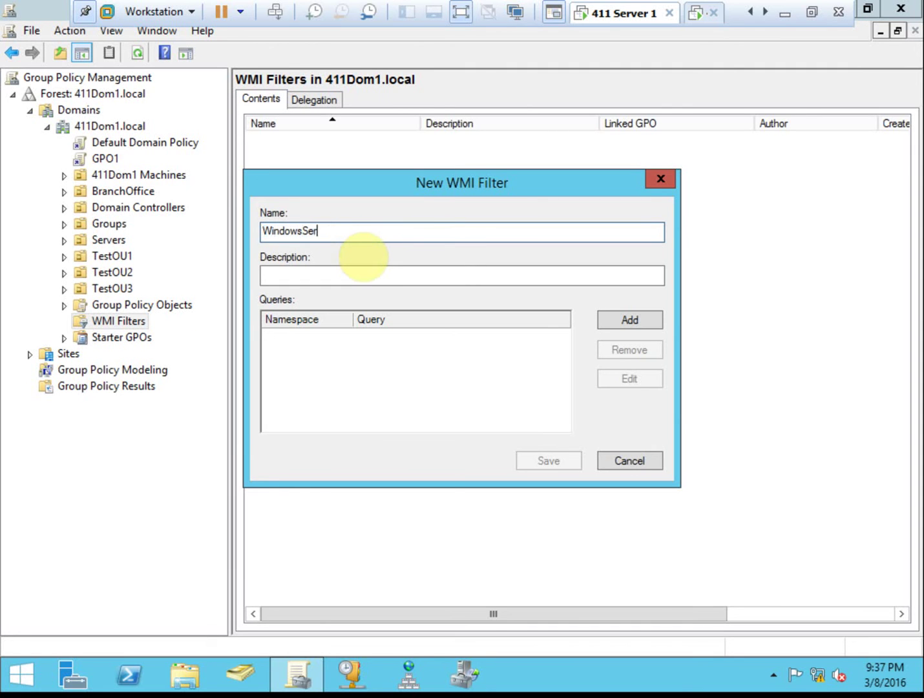
Enter the filter description 'Limit GPO scope to Windows Server OSs'.
click(384, 274)
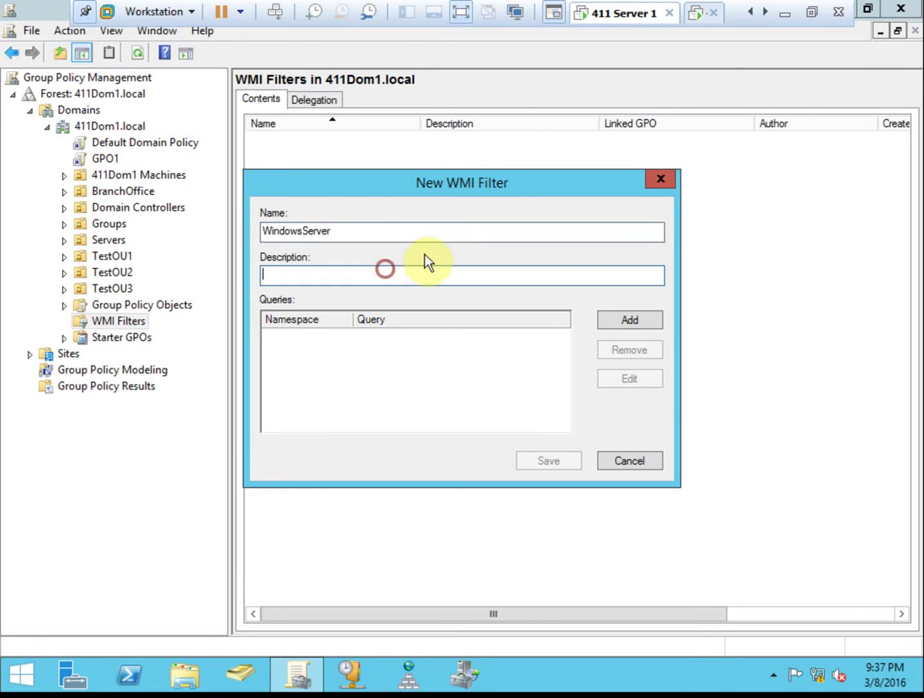
text(Limi)
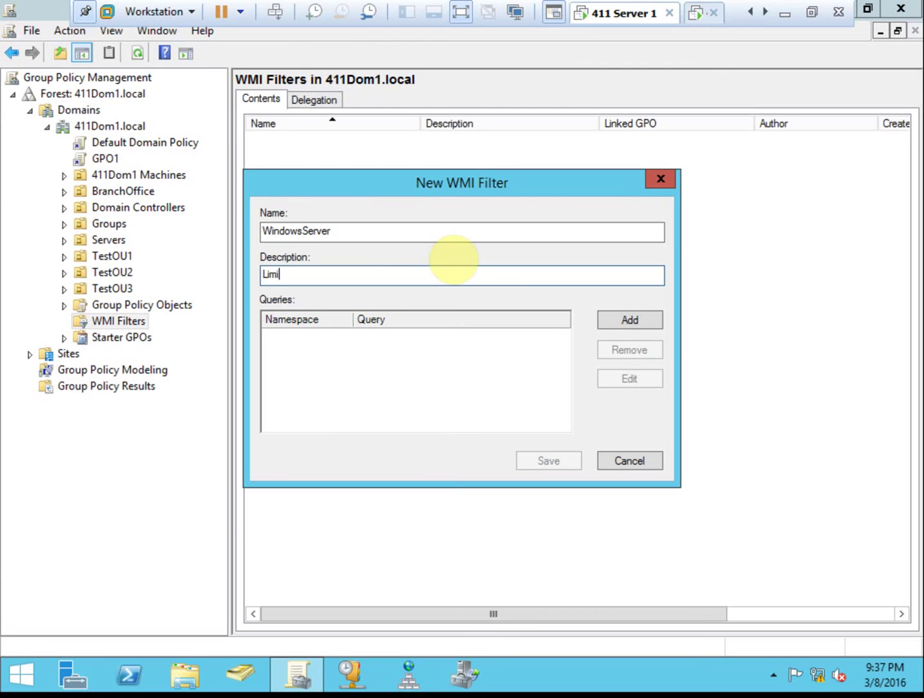
text(t GPO scope to Windows Server OSs)
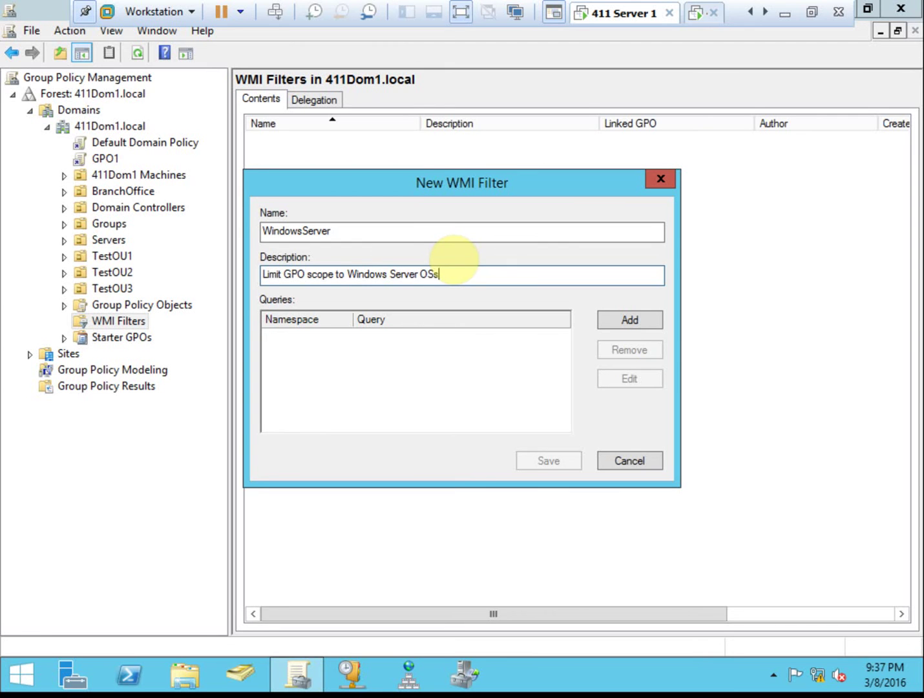
click(427, 332)
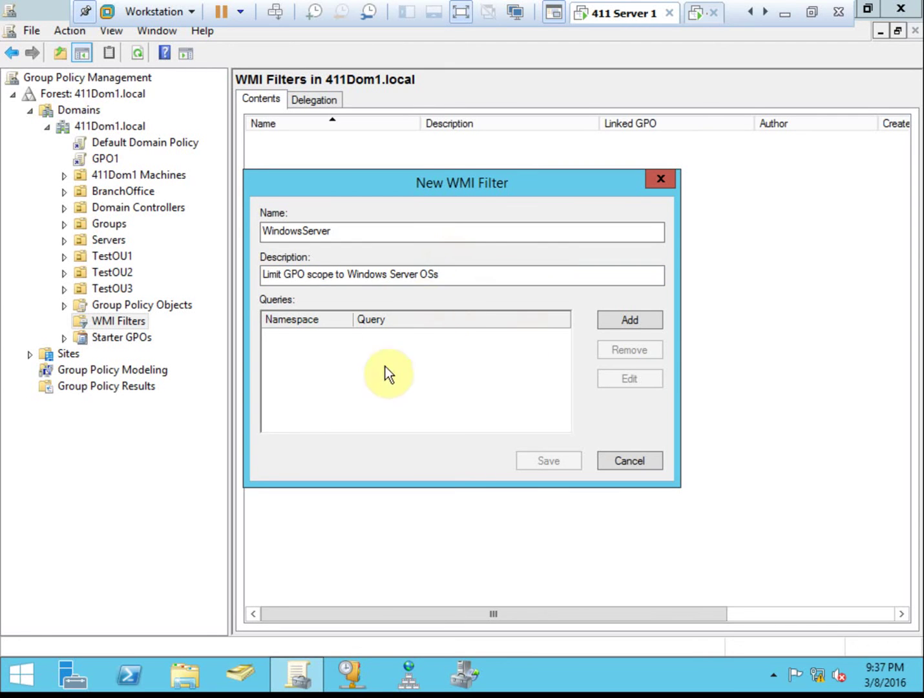
Add the query Select * from Win32_OperatingSystem where Caption like "Microsoft Windows Server%".
click(613, 322)
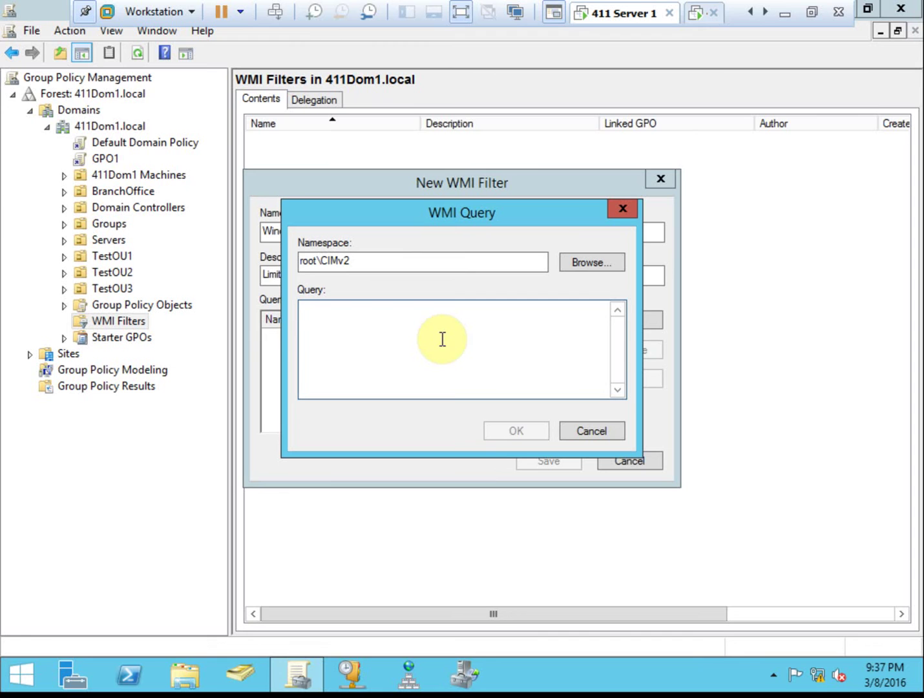
text(Se)
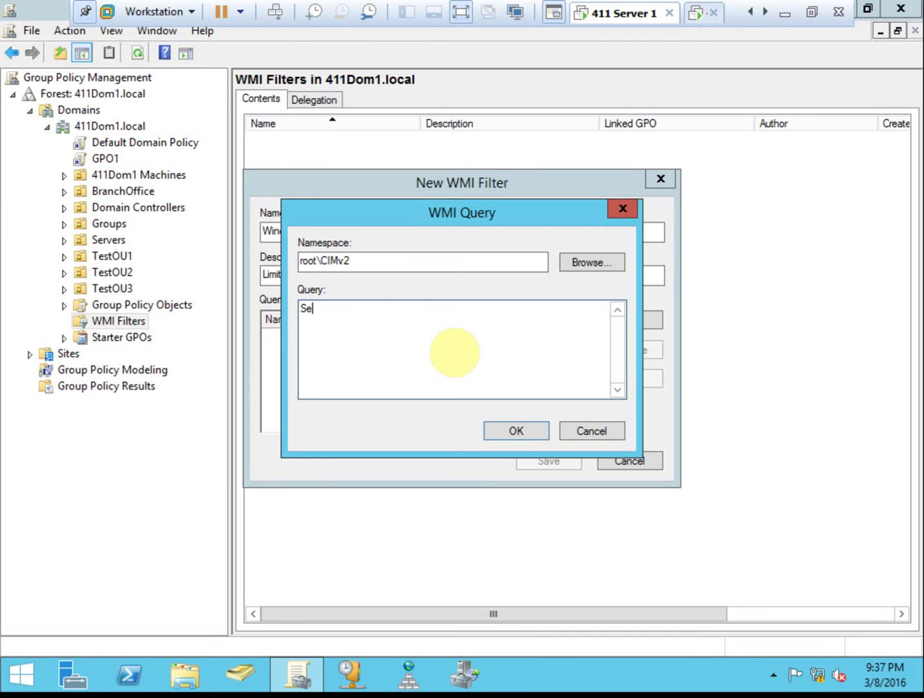
text(lect * from Win32_Oper)
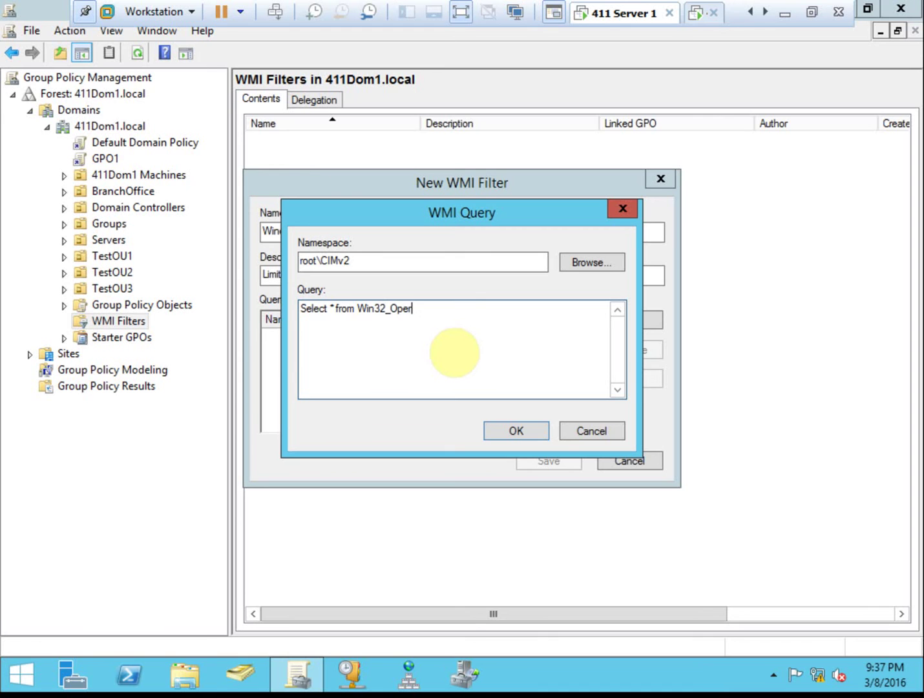
text(atingSystem where Caption )
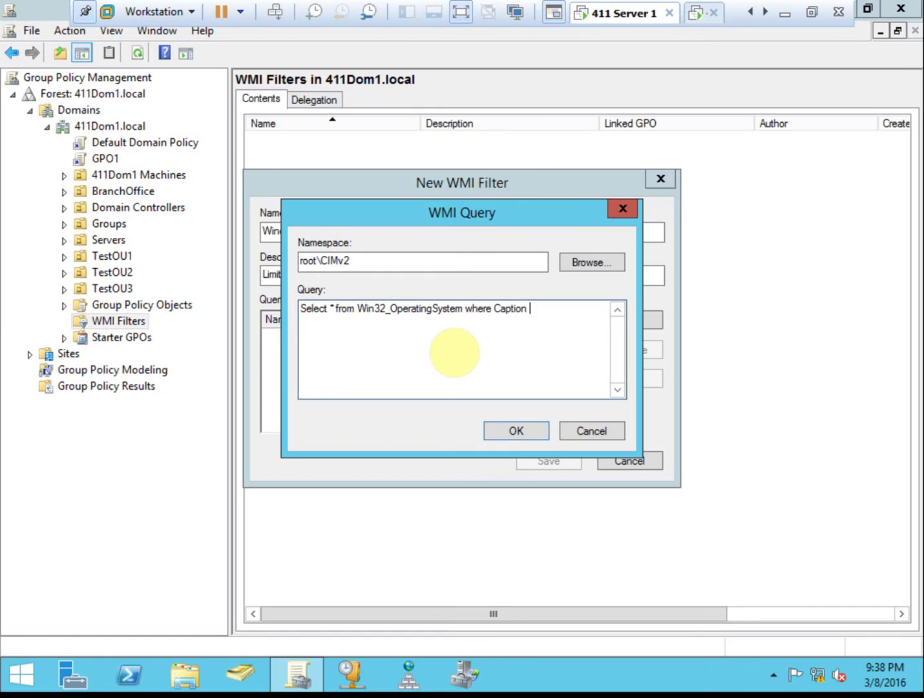
text(like "Microsoft Windows Server)
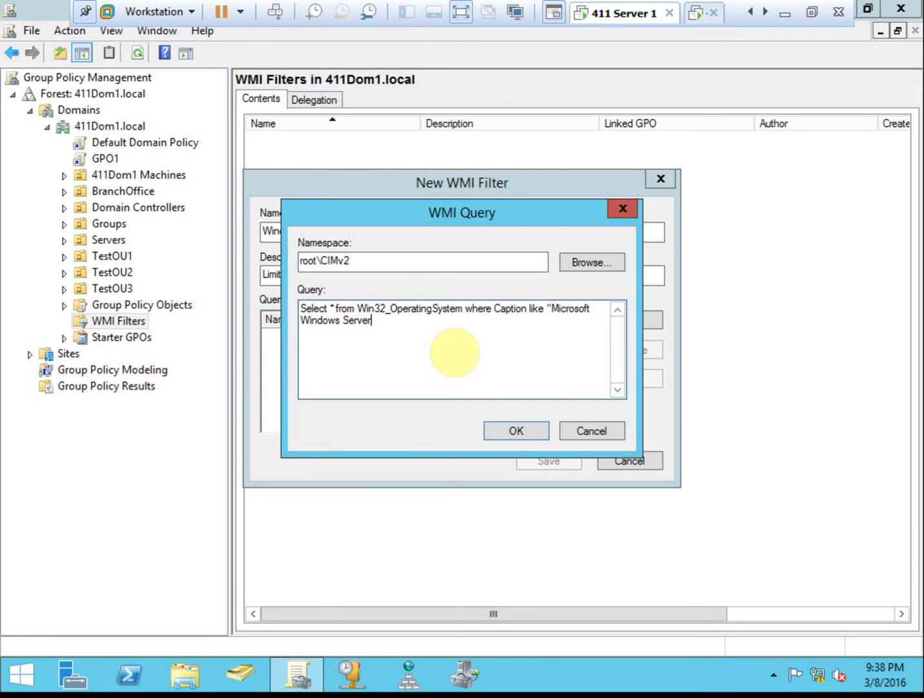
text(%")
click(504, 431)
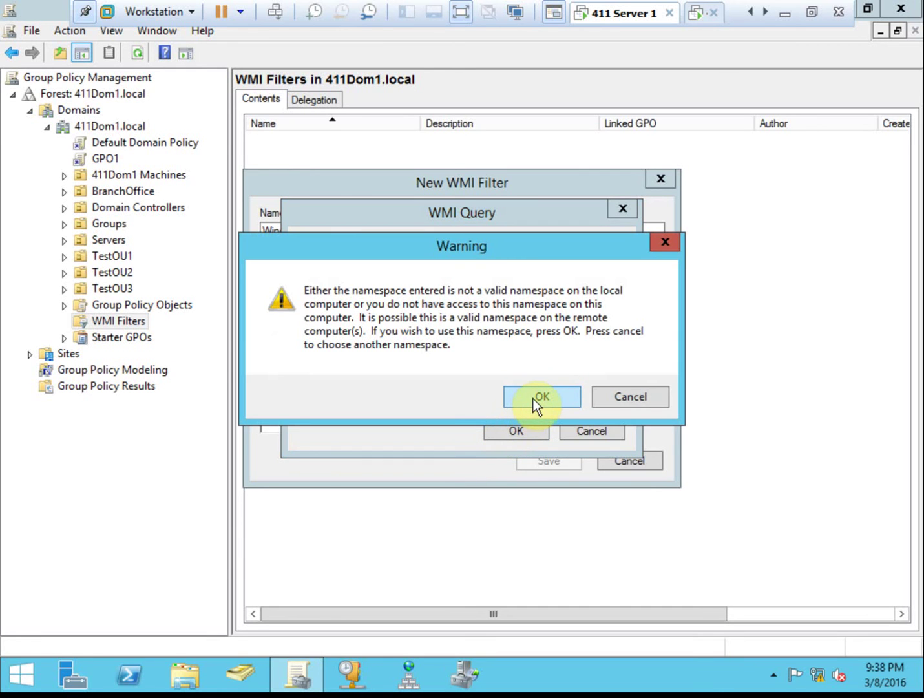
click(533, 399)
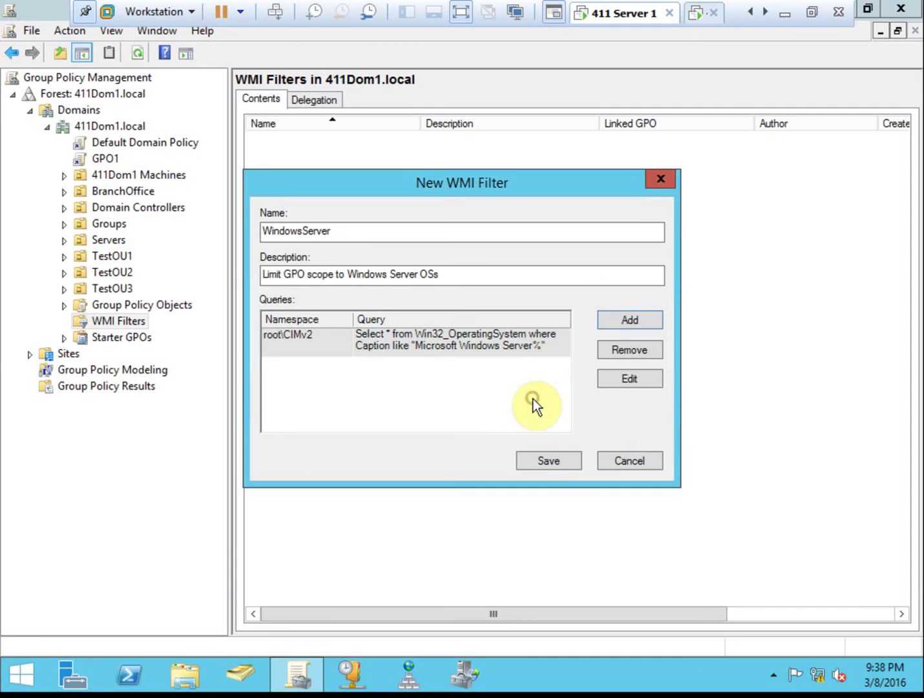
Save the WindowsServer WMI filter and select GPO1.
click(547, 459)
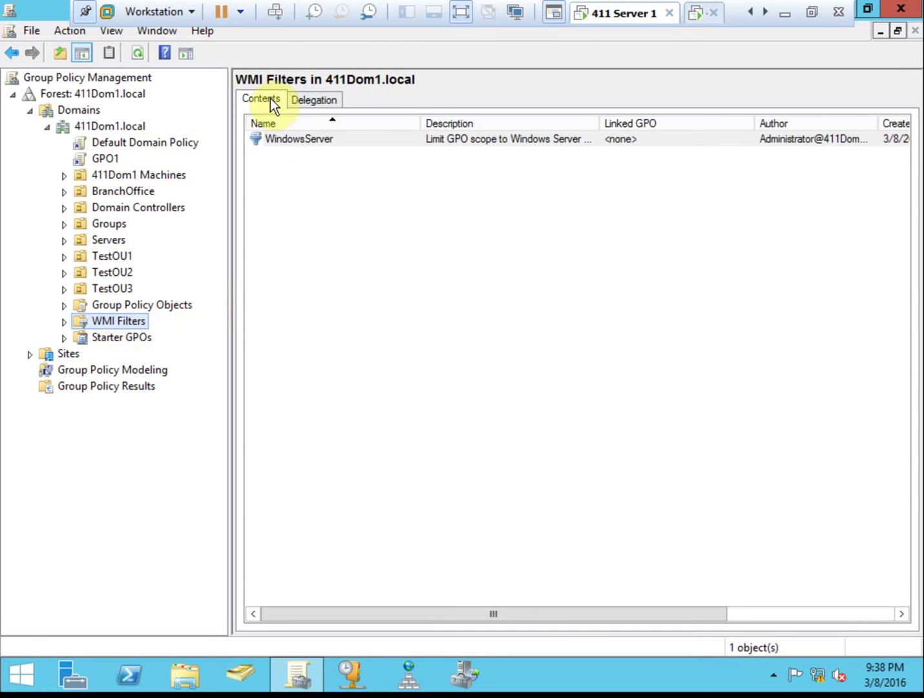
click(108, 160)
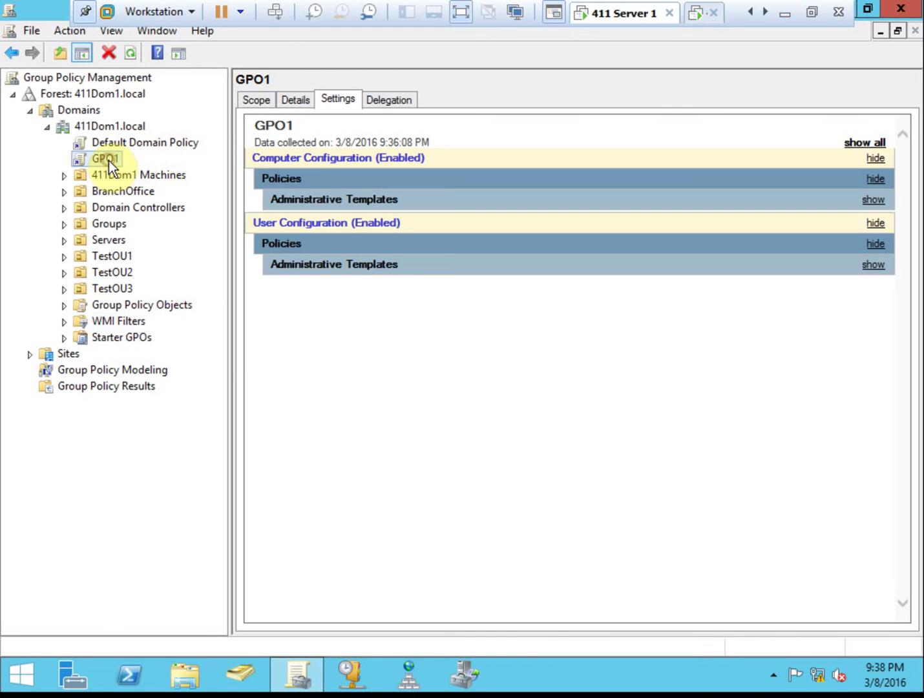
right_click(110, 161)
key(Escape)
On GPO1's Scope tab, set WMI Filtering to WindowsServer and confirm the change.
click(263, 100)
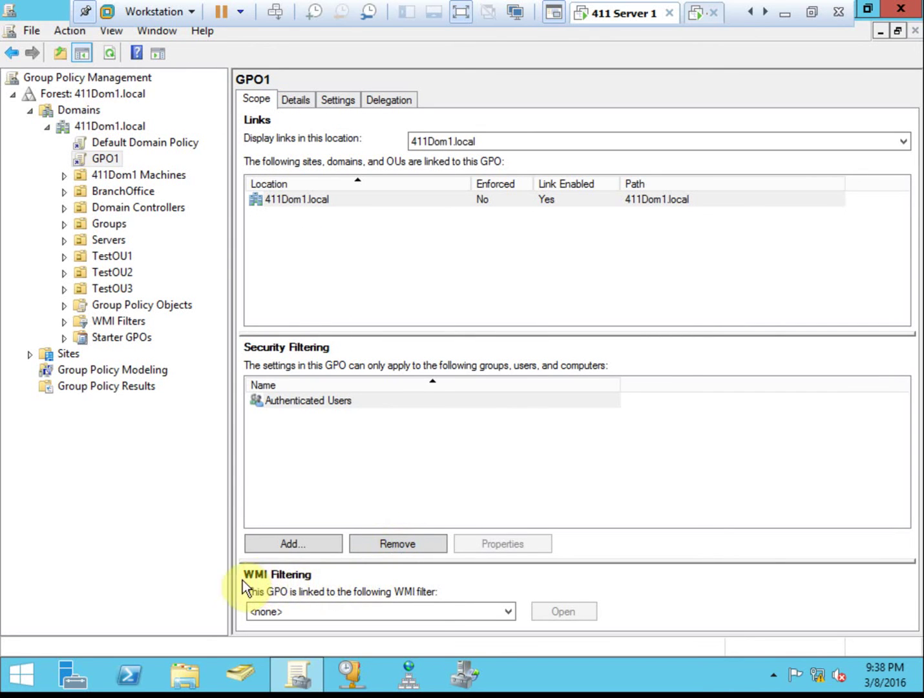
click(507, 613)
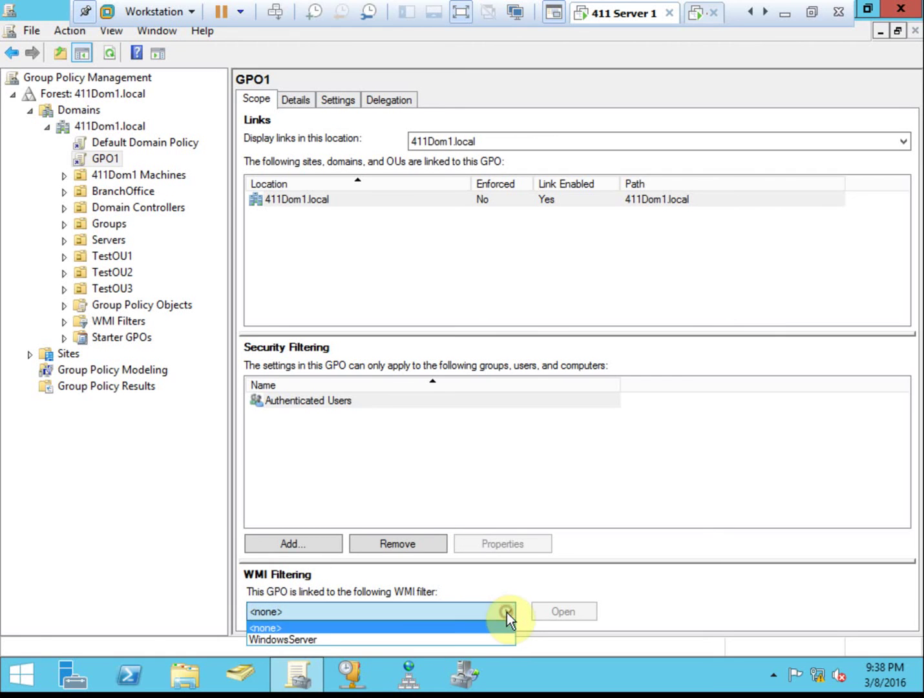
click(320, 642)
click(527, 383)
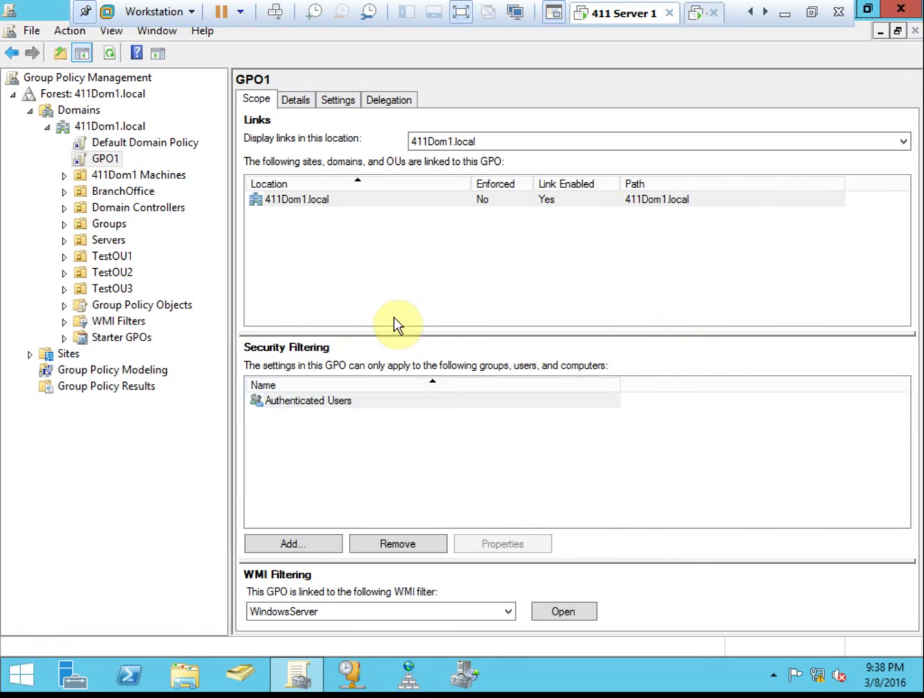
click(695, 15)
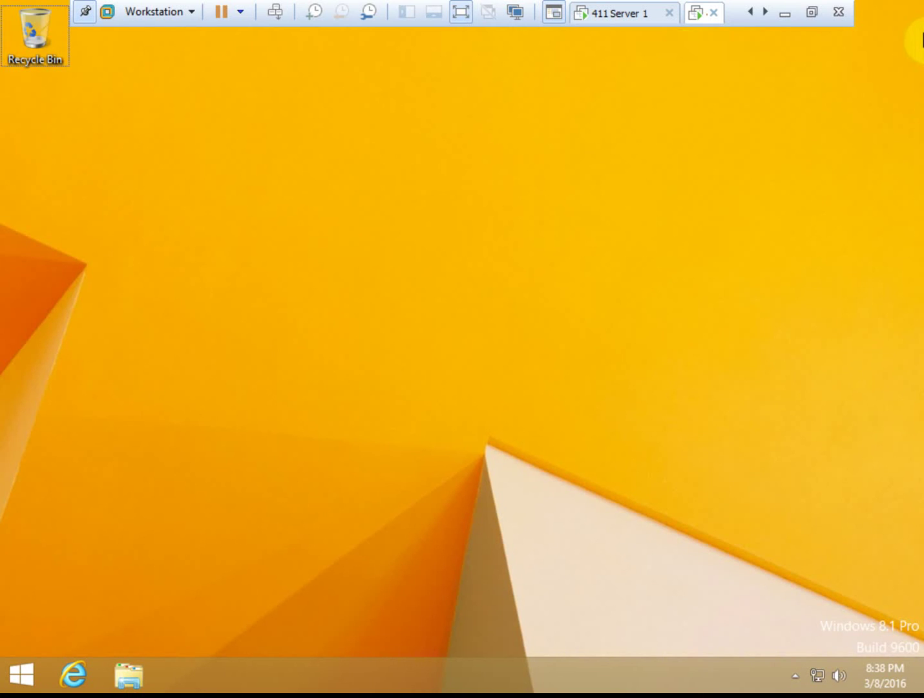
Run gpupdate in a Command Prompt on the Windows 8.1 client, then close the window.
key(super+r)
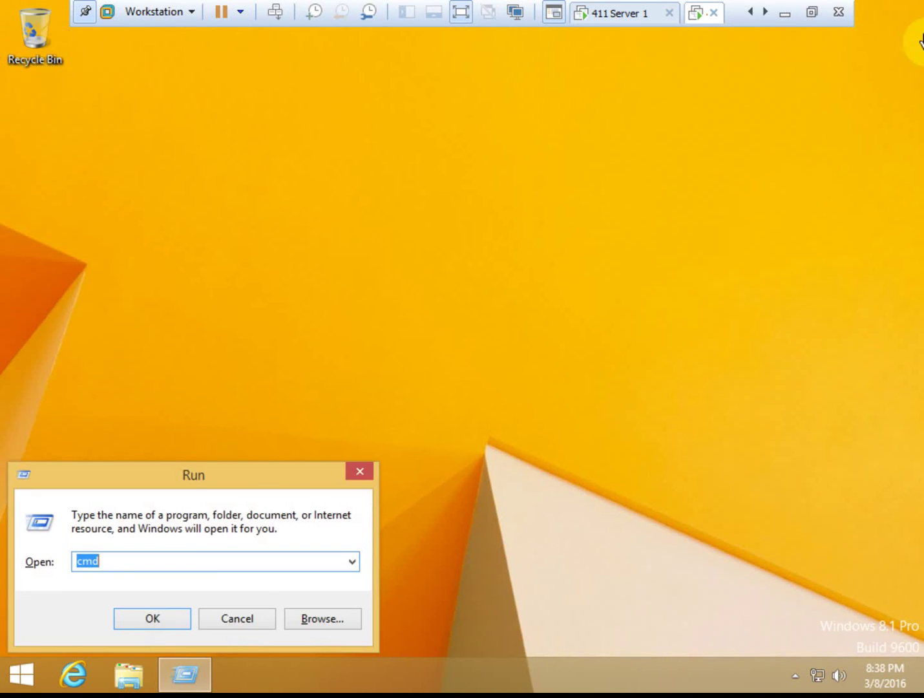
key(Return)
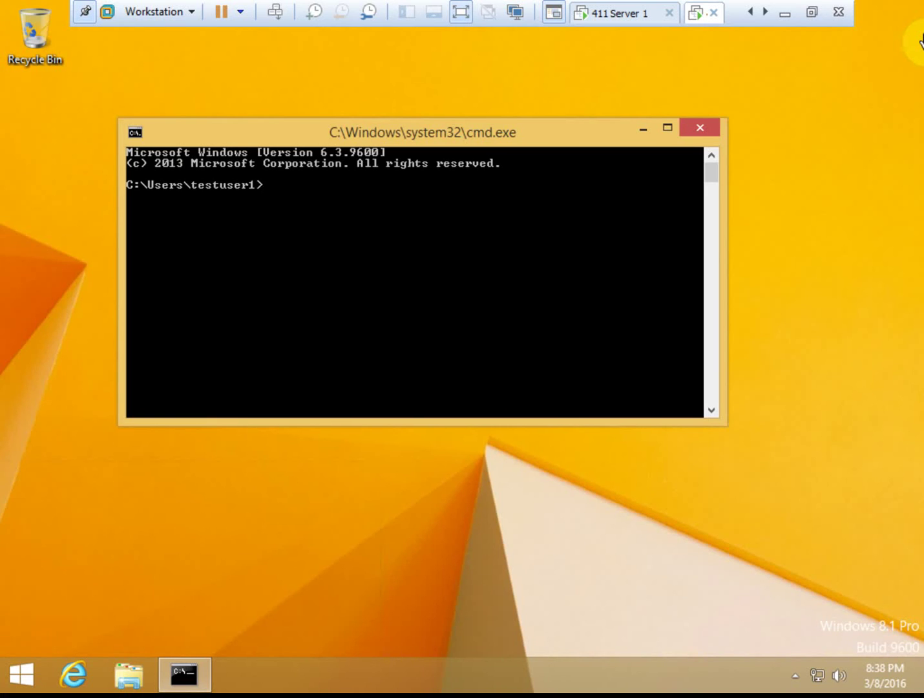
text(gpupdate)
key(Return)
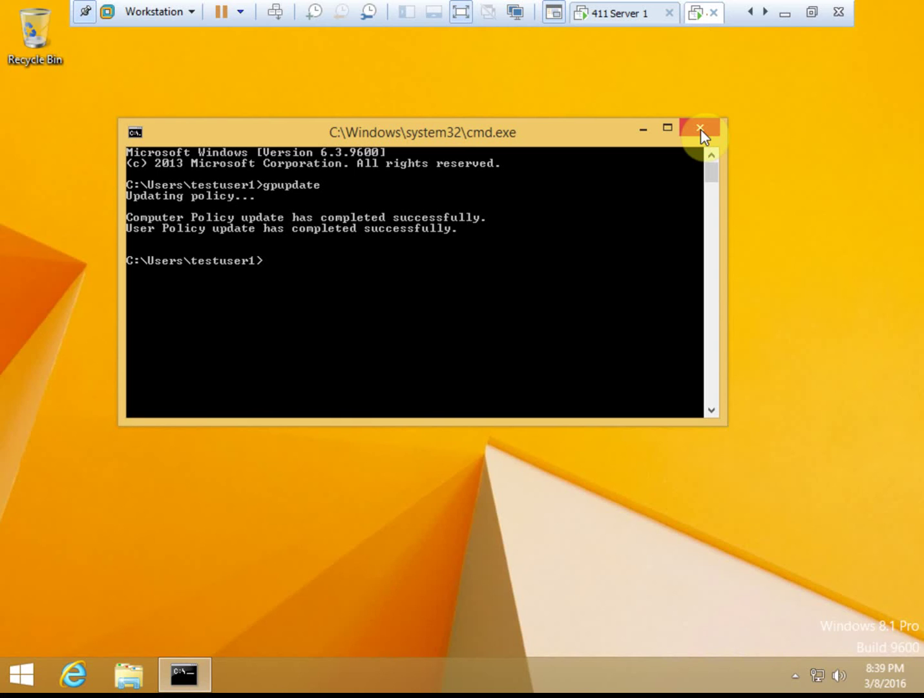
click(700, 129)
click(28, 681)
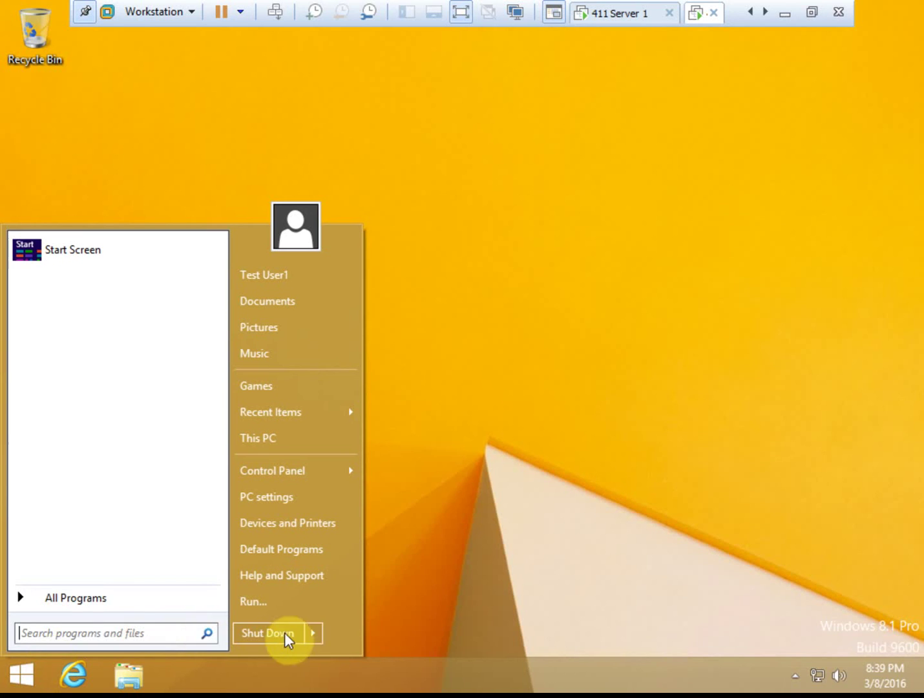
Log the test user off the Windows 8.1 client and return to the Desktop after re-signing in.
click(312, 633)
click(380, 570)
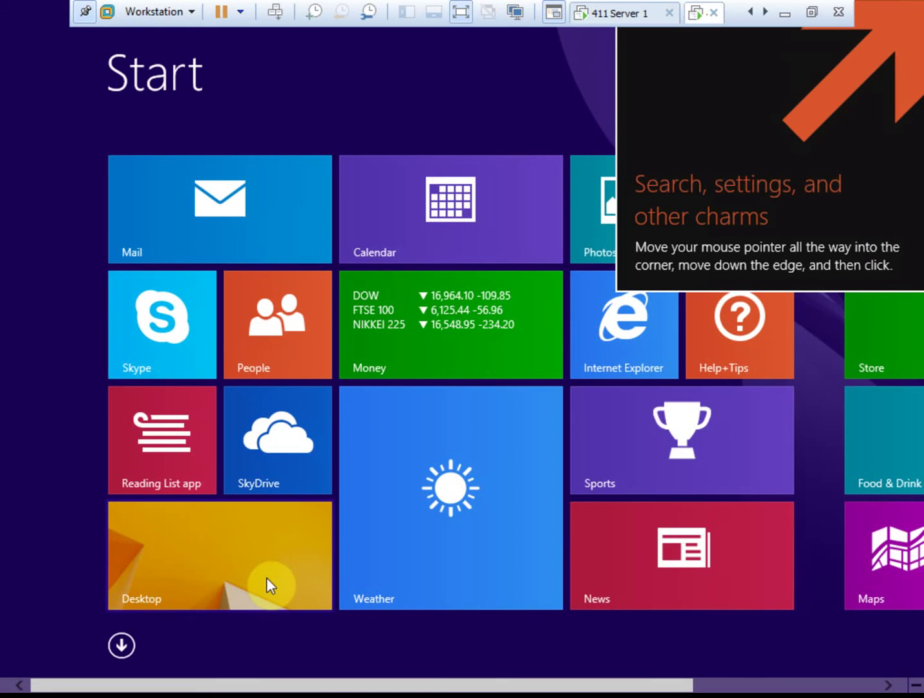
click(266, 546)
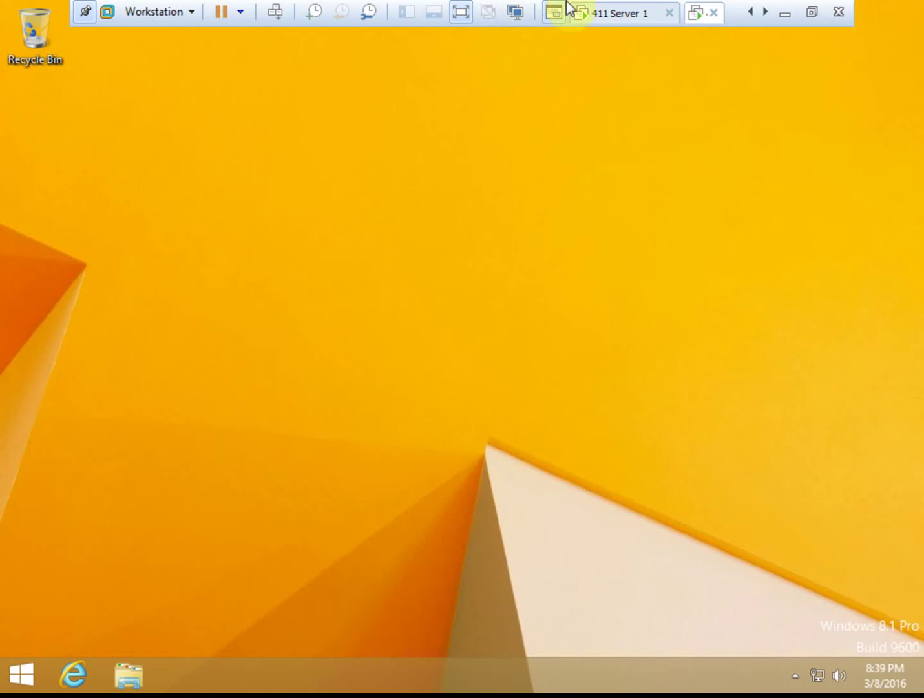
On 411 Server 1, close Group Policy Management and run gpupdate from a Command Prompt.
click(613, 20)
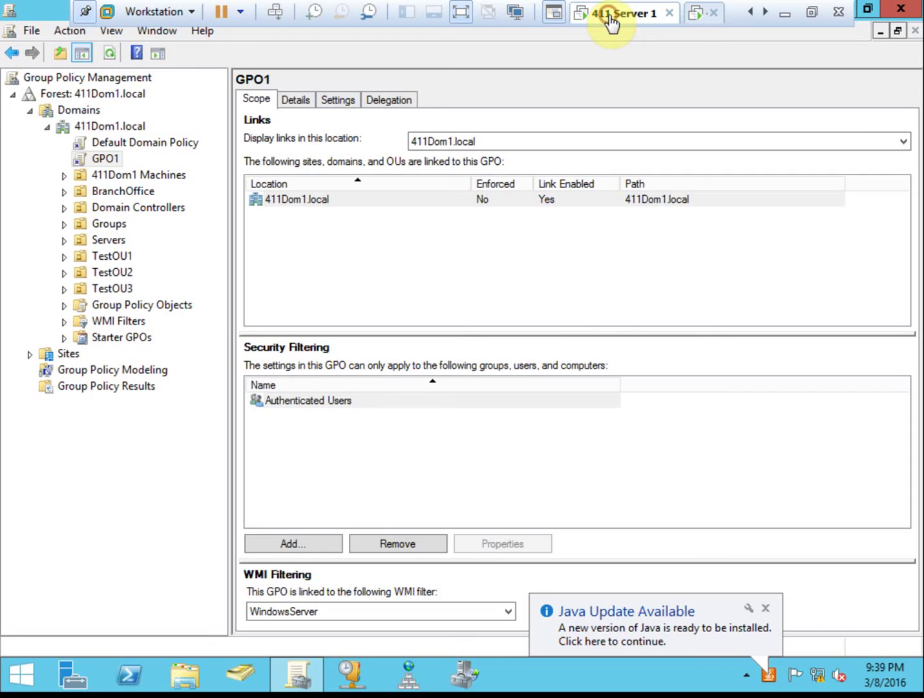
click(901, 8)
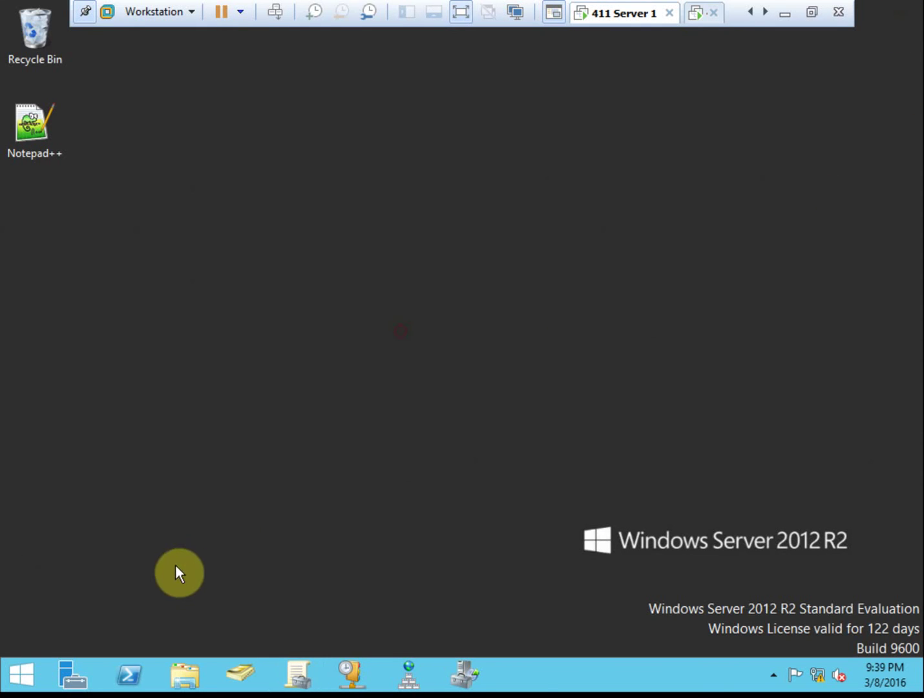
key(super+r)
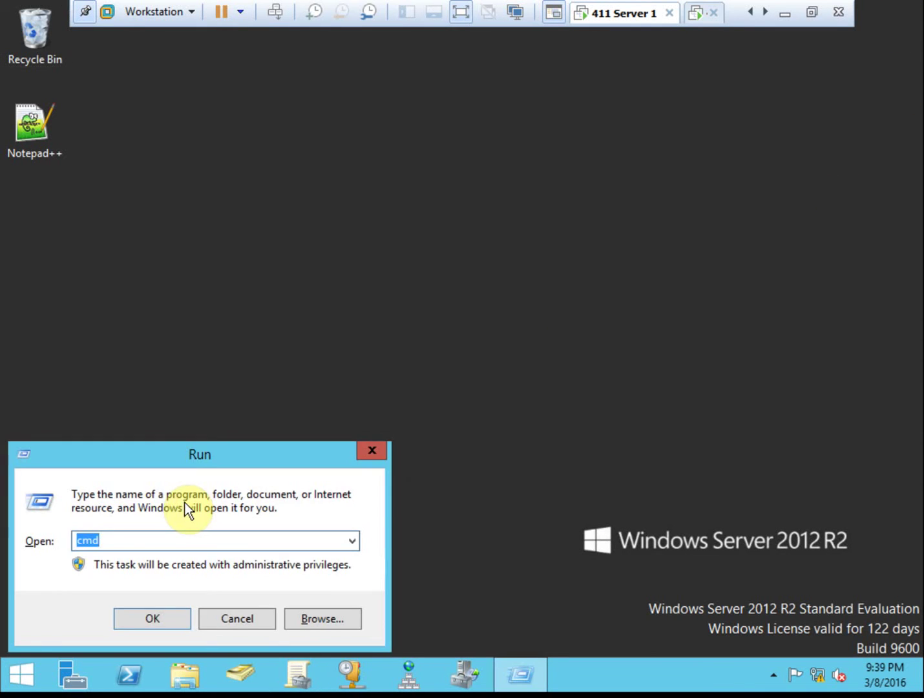
key(Return)
text(gpupdate)
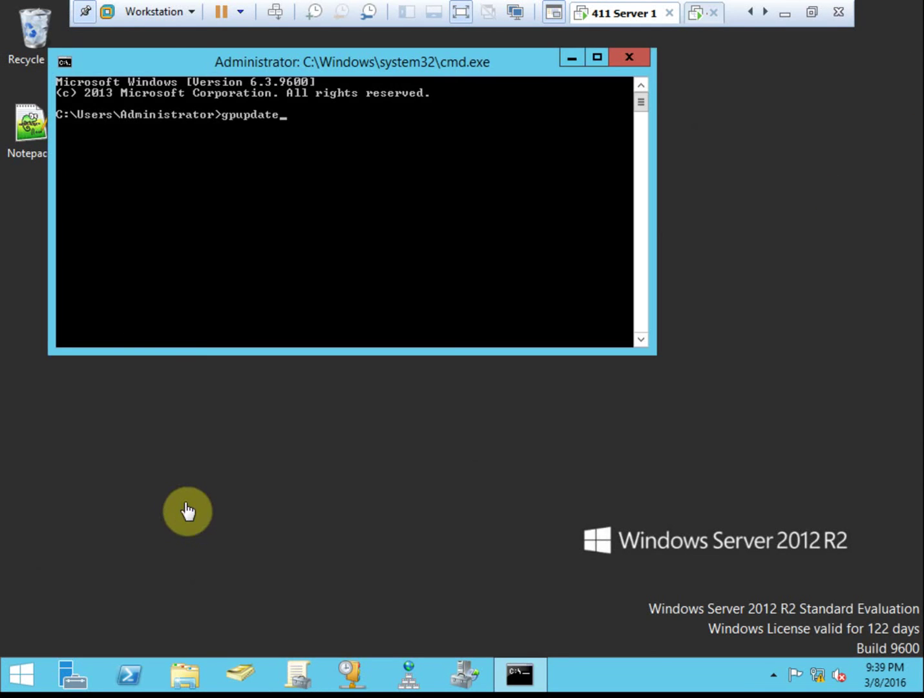
key(Return)
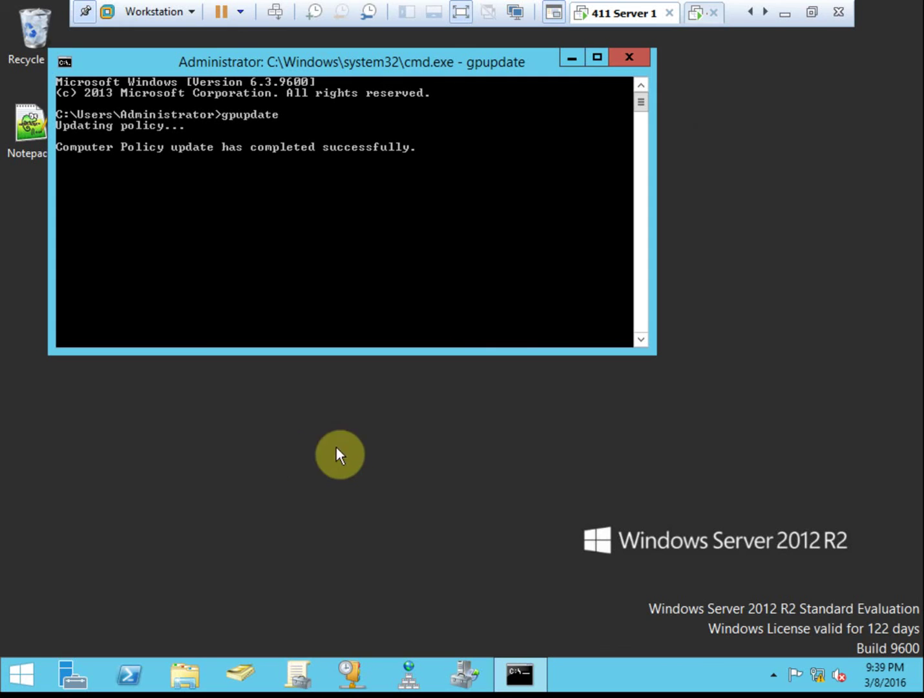
click(626, 58)
Sign the Administrator out of the server.
click(14, 674)
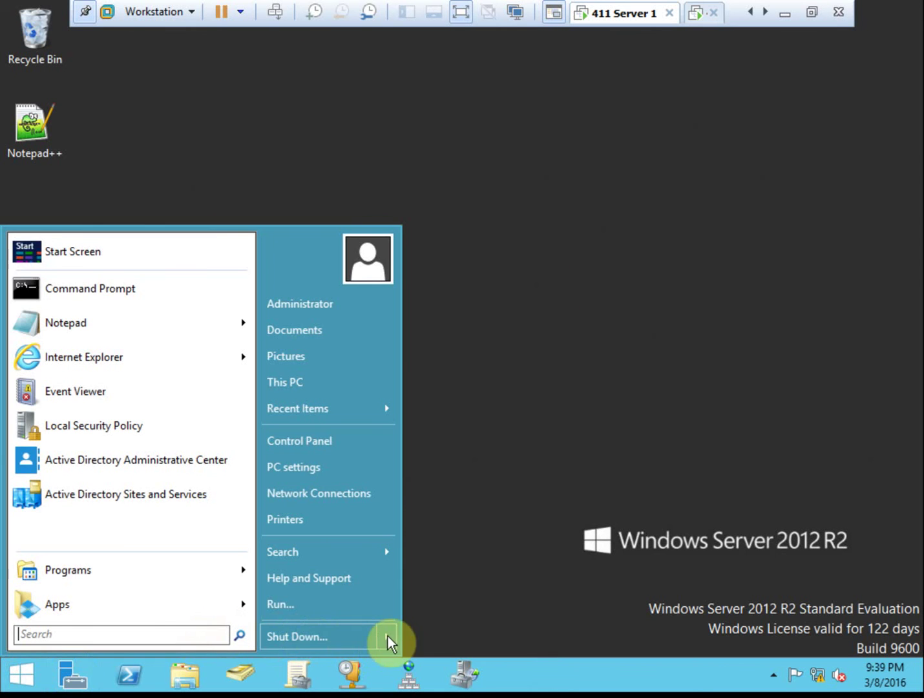
mouse_move(386, 637)
click(464, 554)
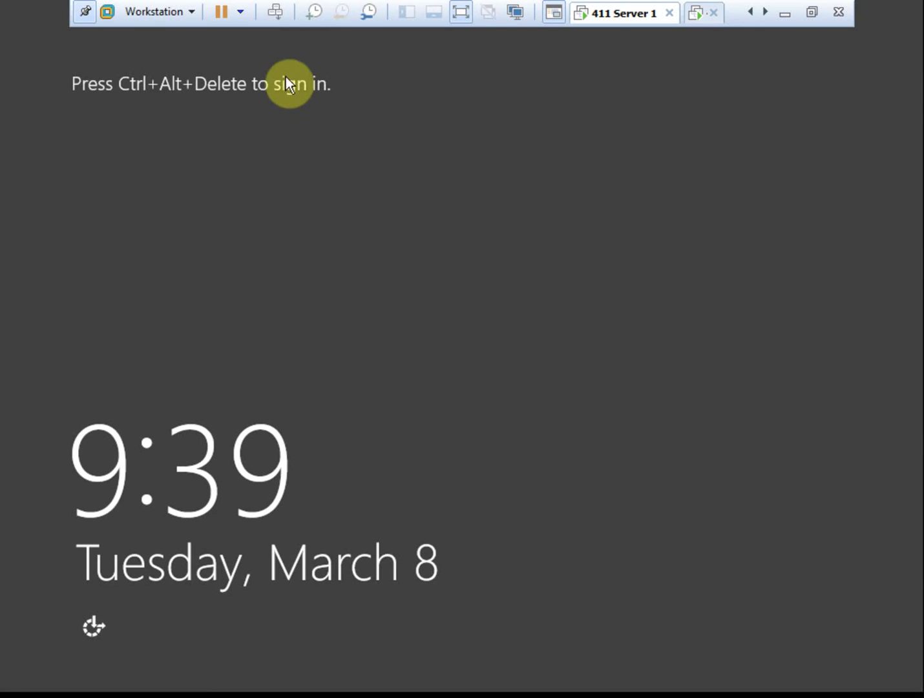
Sign back in as Administrator and acknowledge the previous sign-in information.
click(274, 11)
click(359, 262)
click(521, 227)
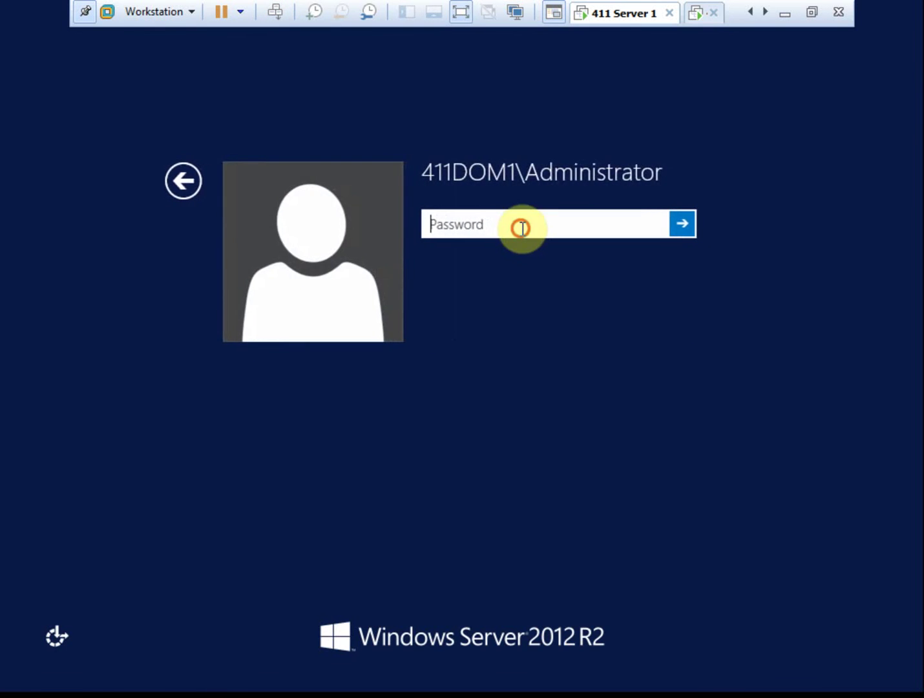
text(•••••••••••)
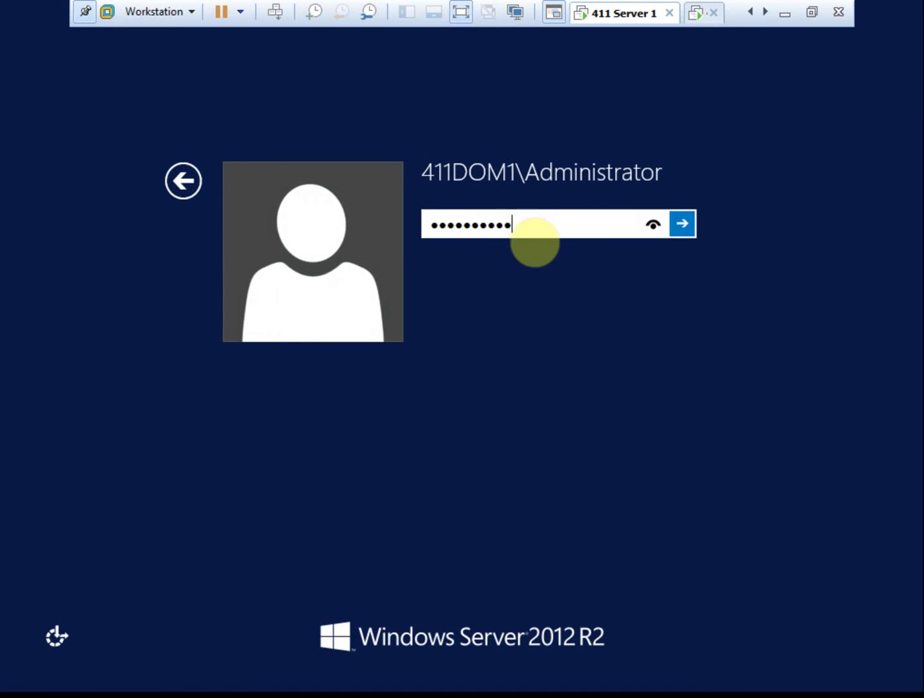
key(Return)
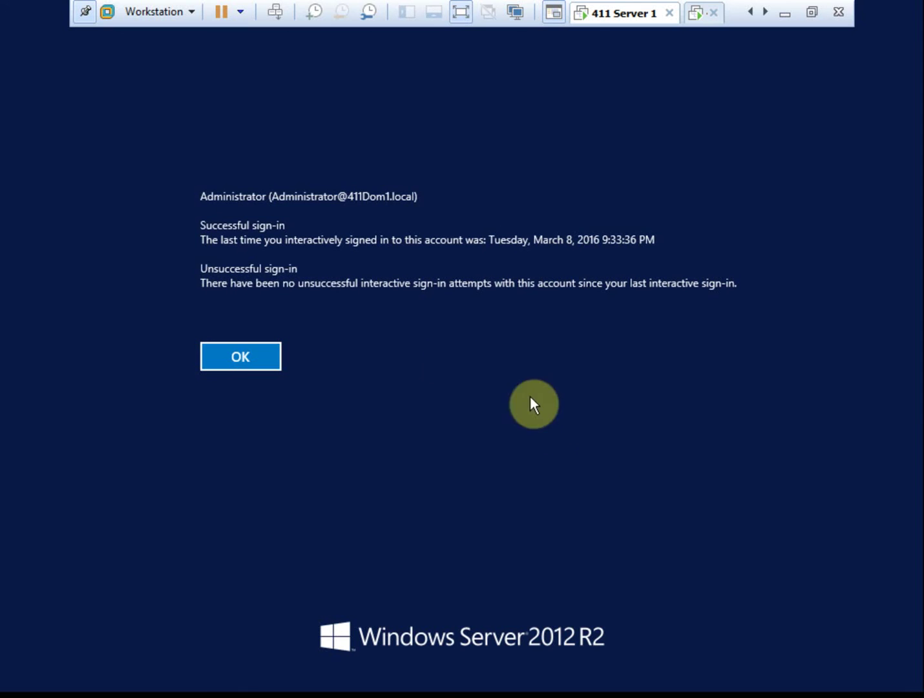
click(270, 359)
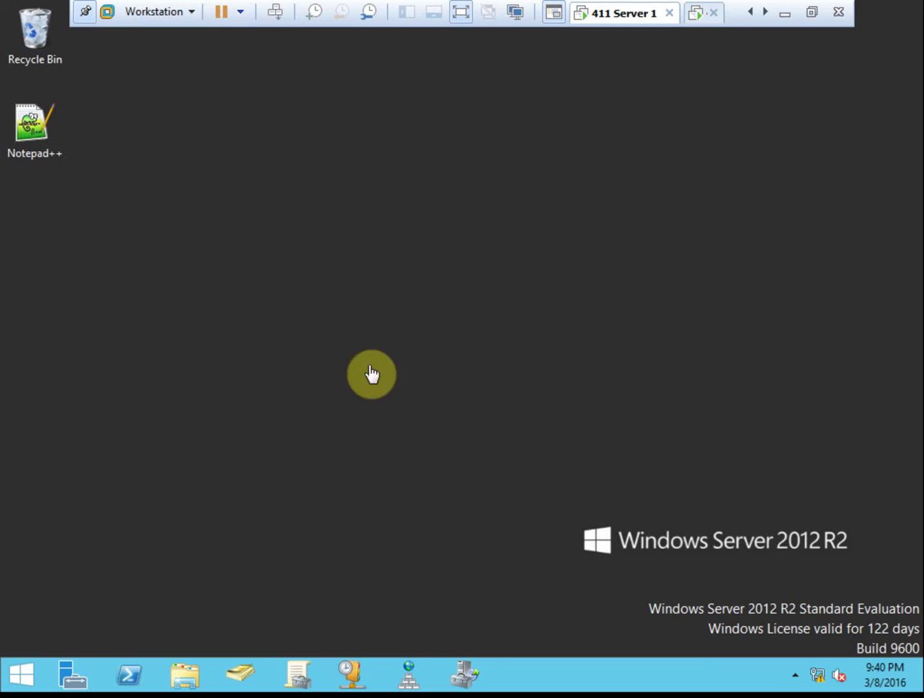
click(696, 28)
Set GPO1's WMI Filtering back to <none> and confirm removing the filter.
click(611, 22)
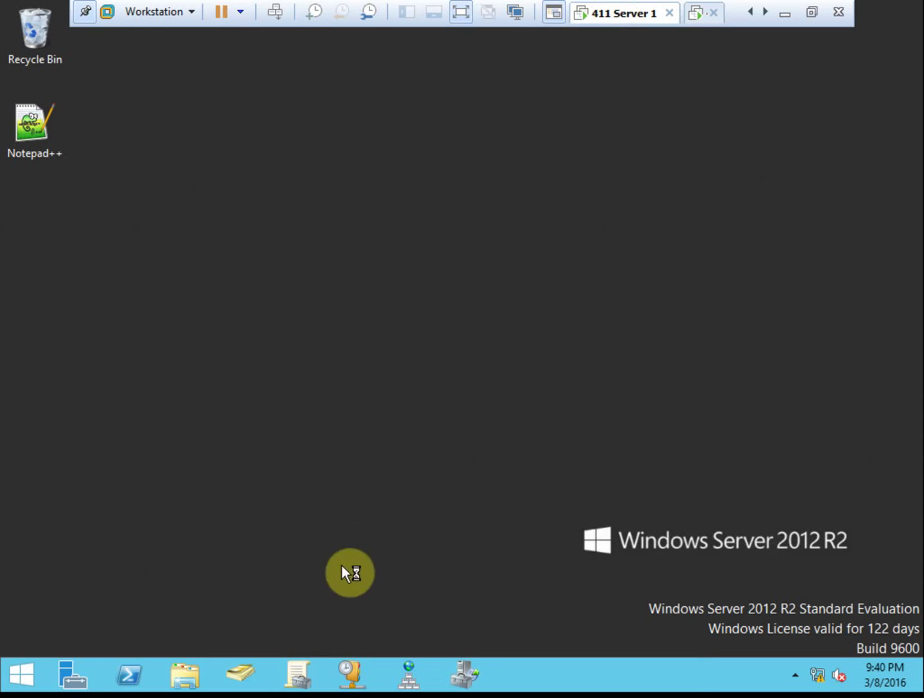
click(301, 677)
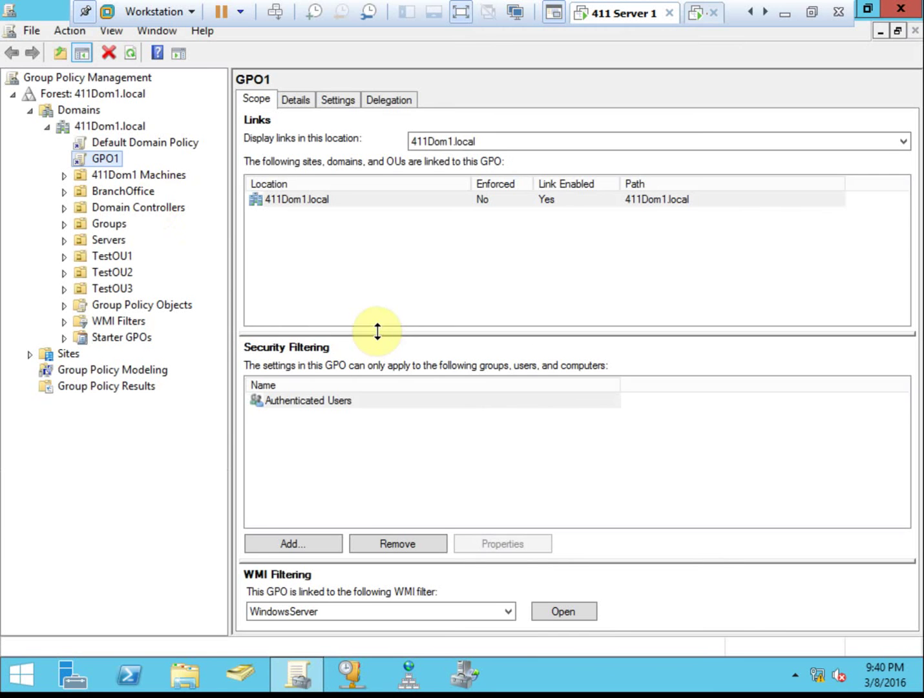
click(453, 612)
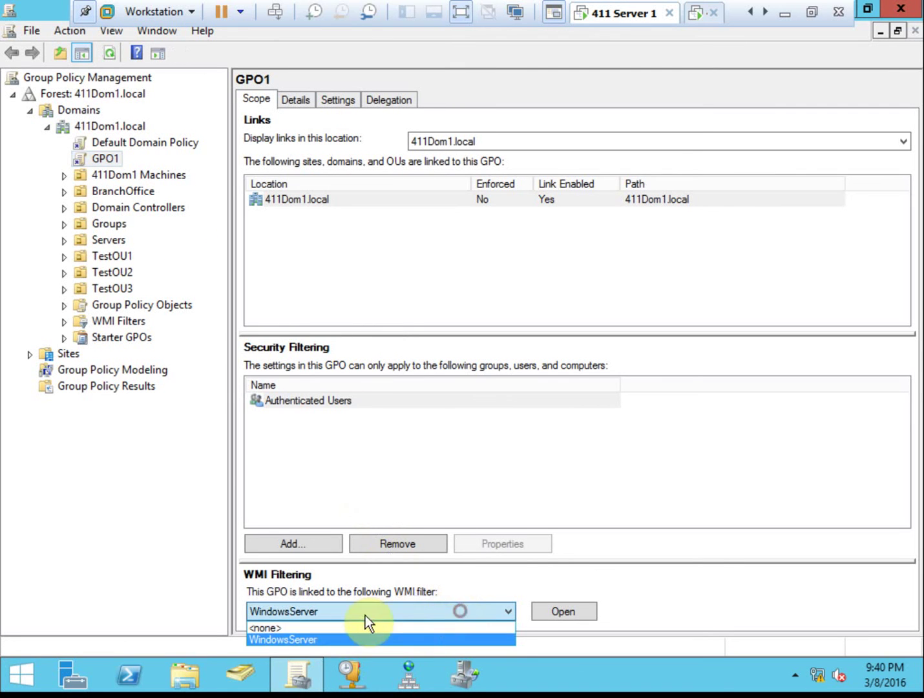
click(336, 629)
click(470, 375)
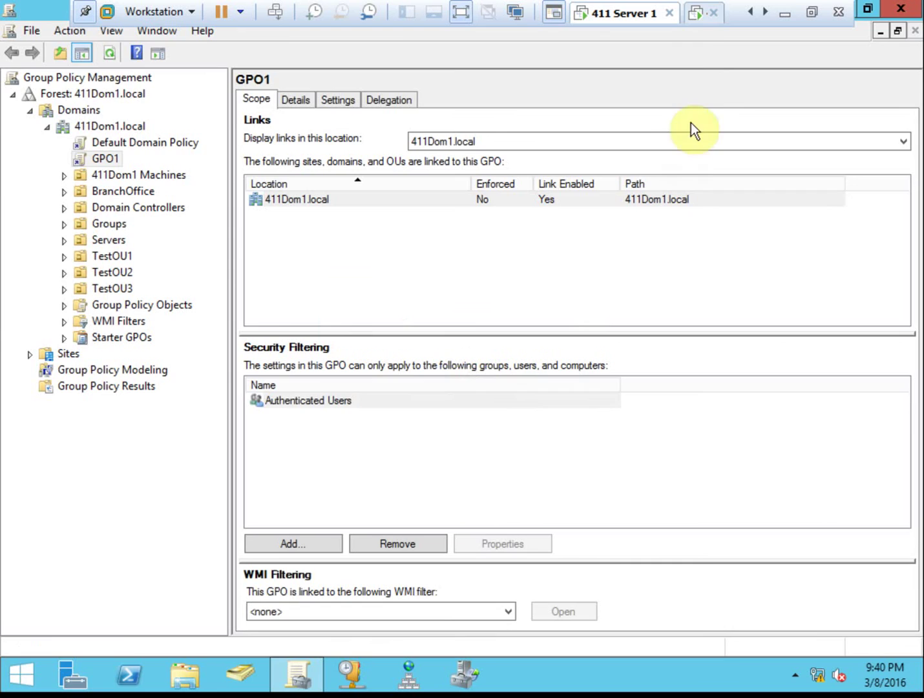
Run gpupdate from a Command Prompt on the Windows 8.1 client.
click(697, 20)
click(400, 334)
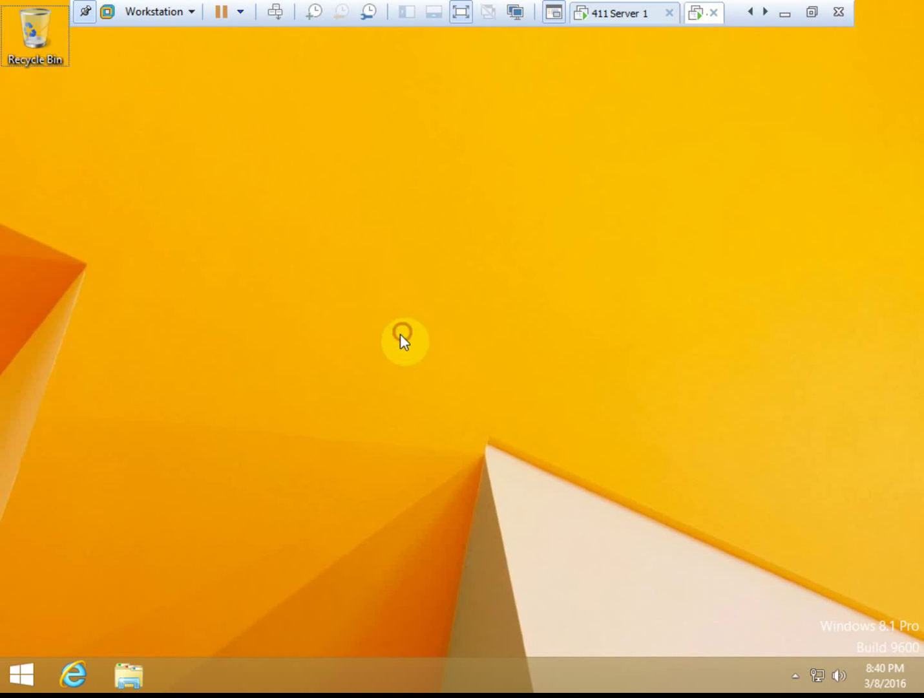
key(super+r)
key(Return)
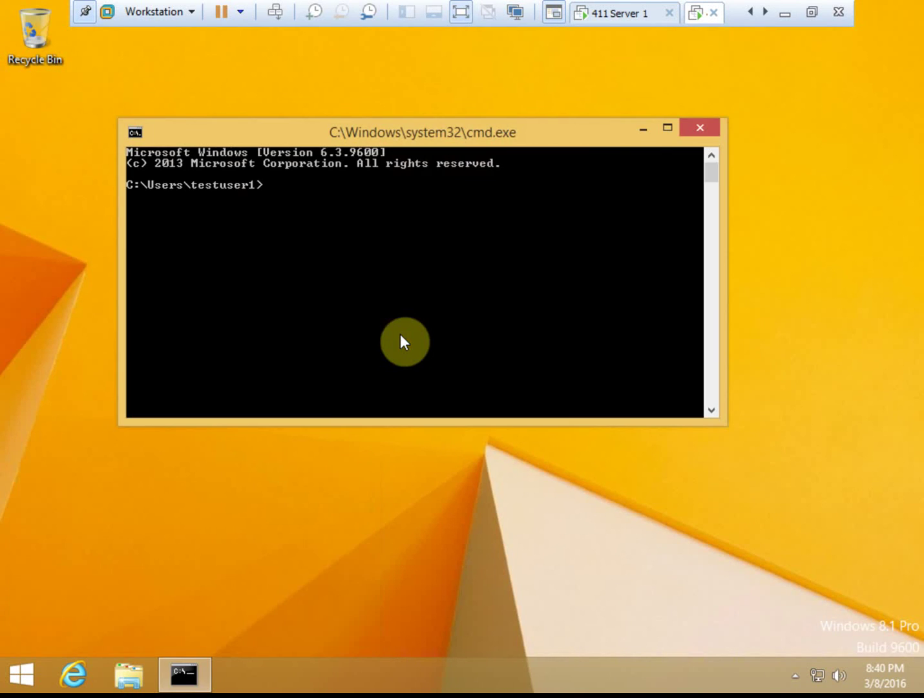
text(gpupdate)
key(Return)
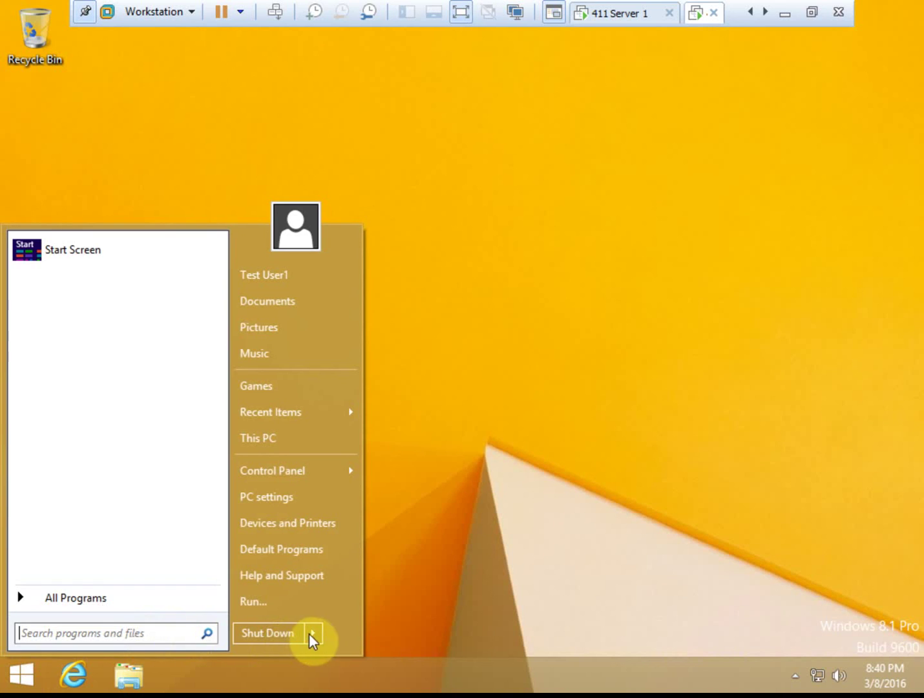
click(313, 637)
Log off Windows 8.1, sign back in, and acknowledge the notice showing no unsuccessful logon attempts.
click(387, 573)
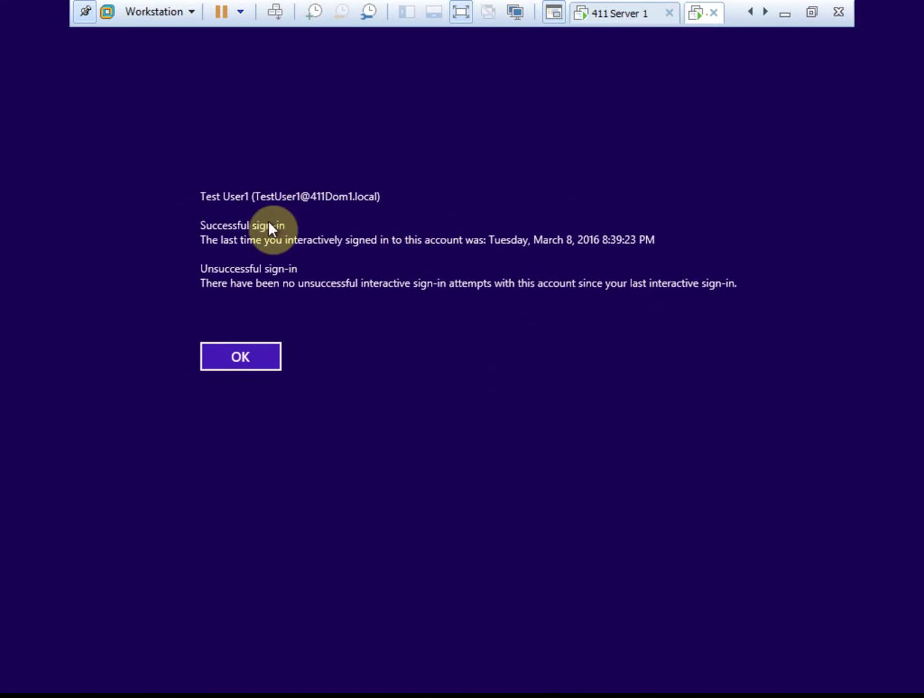
click(264, 362)
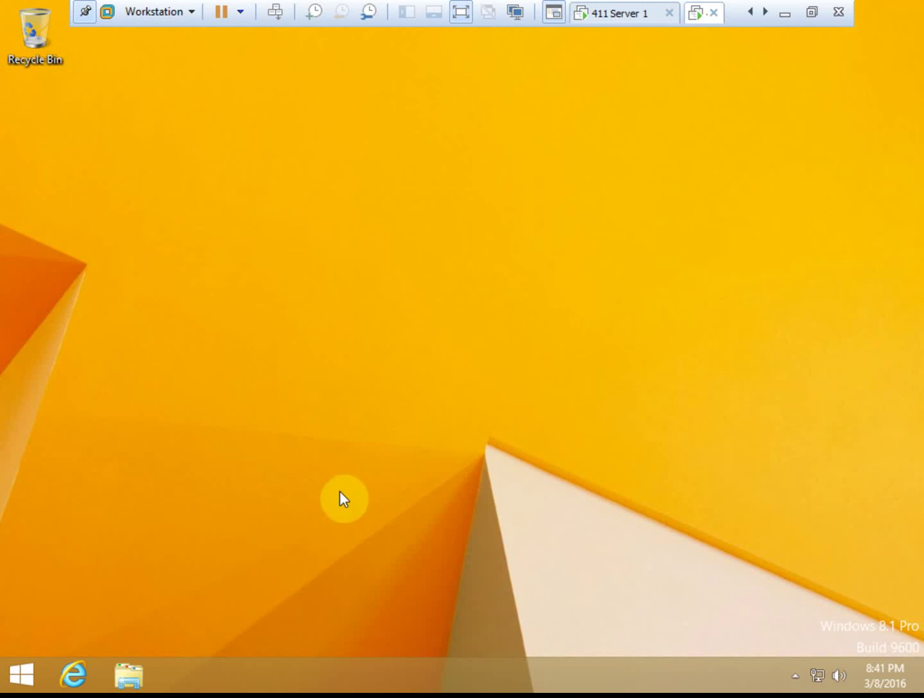
click(27, 673)
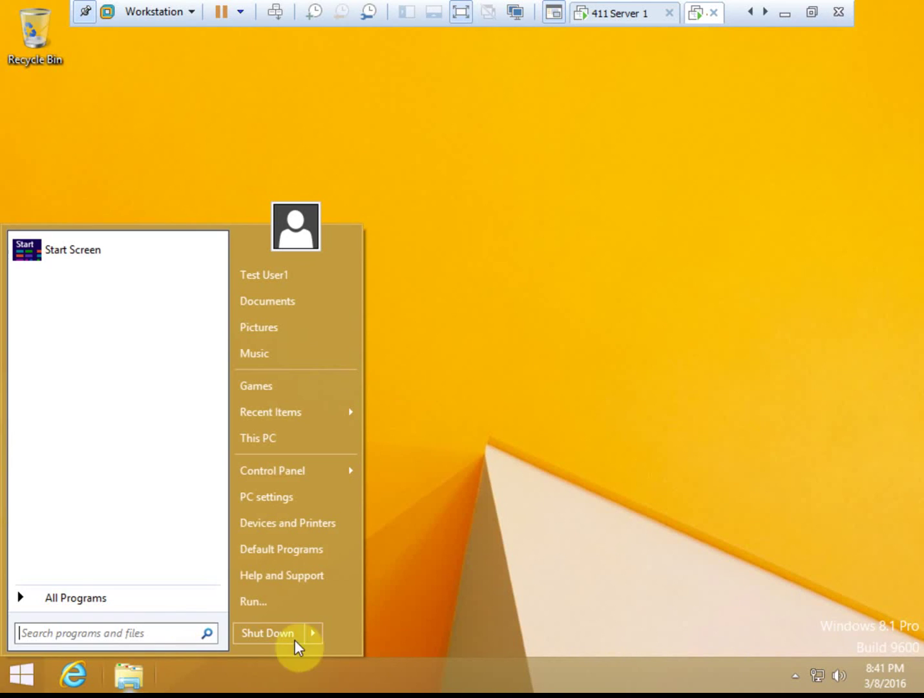
Log off Windows 8.1 and make one failed sign-in attempt with a wrong password.
mouse_move(317, 637)
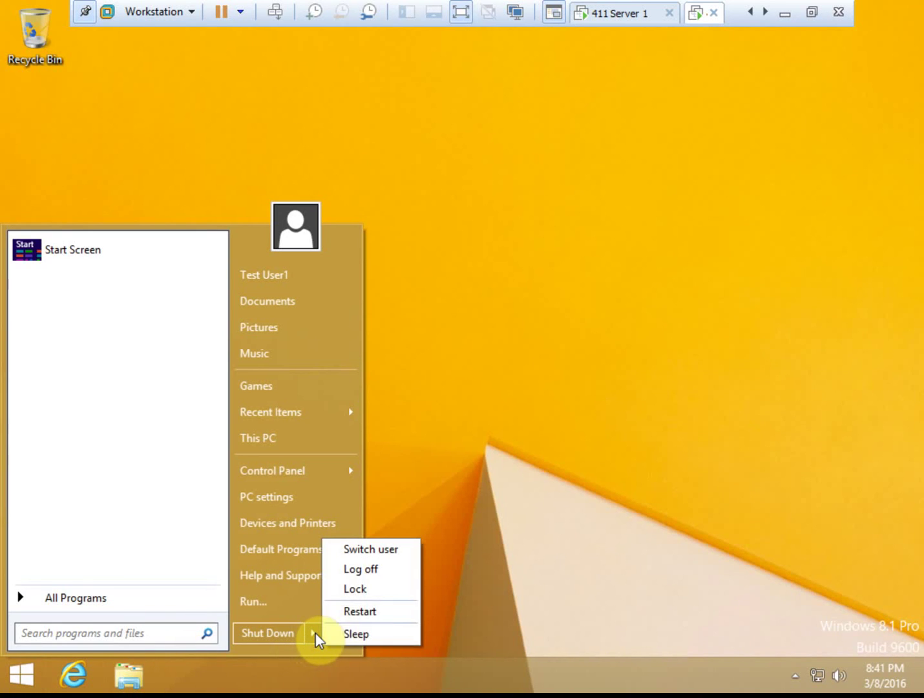
click(384, 574)
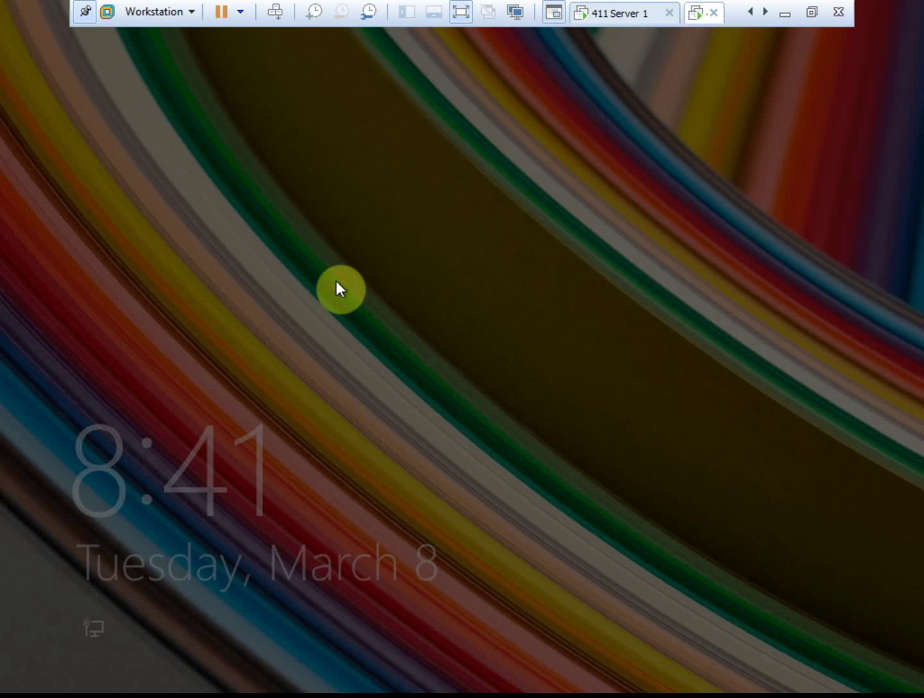
click(451, 235)
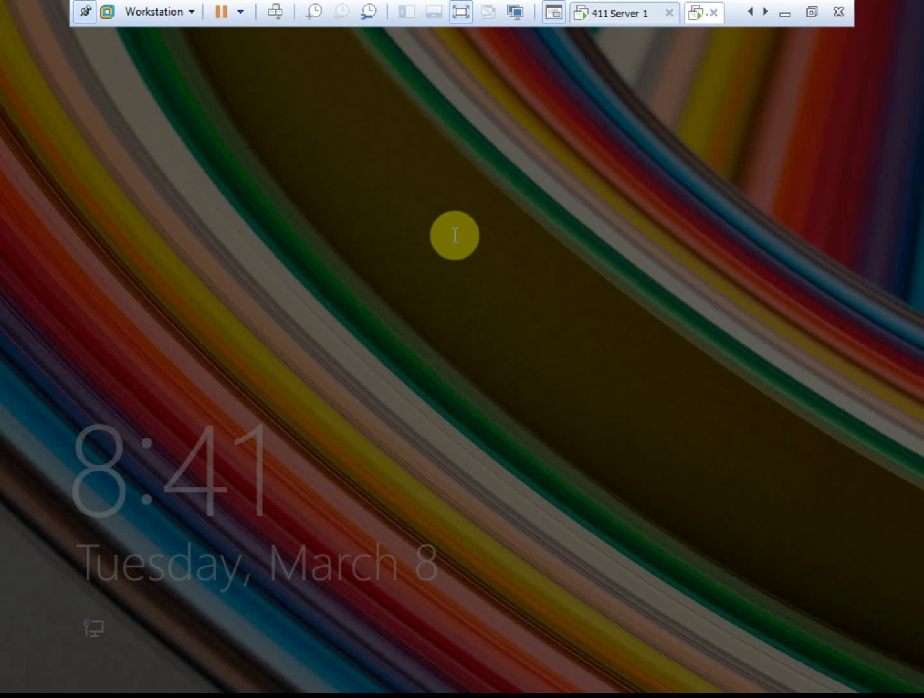
click(517, 206)
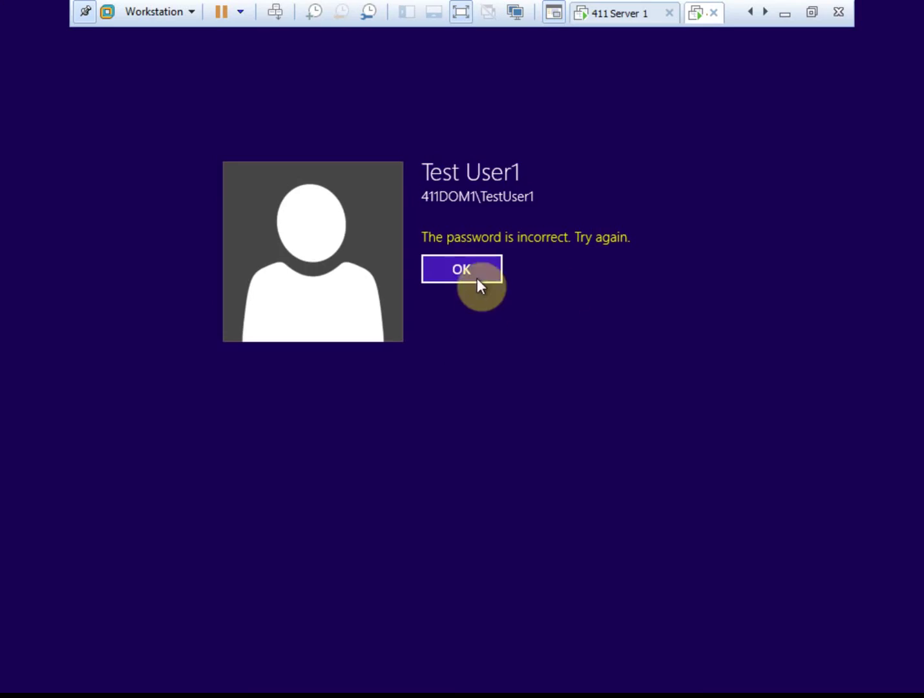
Sign in with the correct account password and acknowledge the notice reporting one unsuccessful attempt.
click(478, 281)
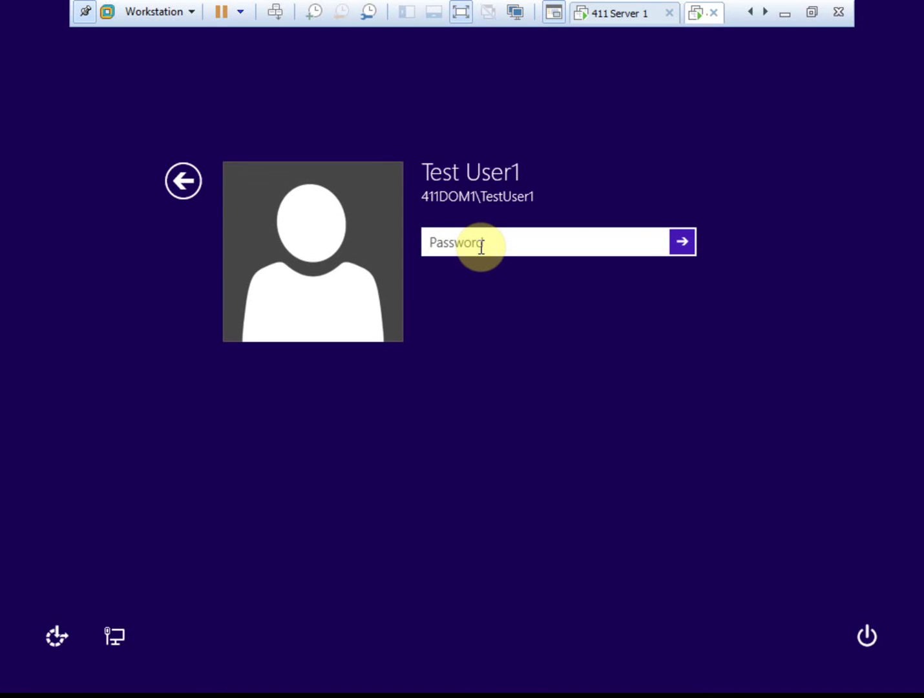
text(Pa$$w0rd)
key(Return)
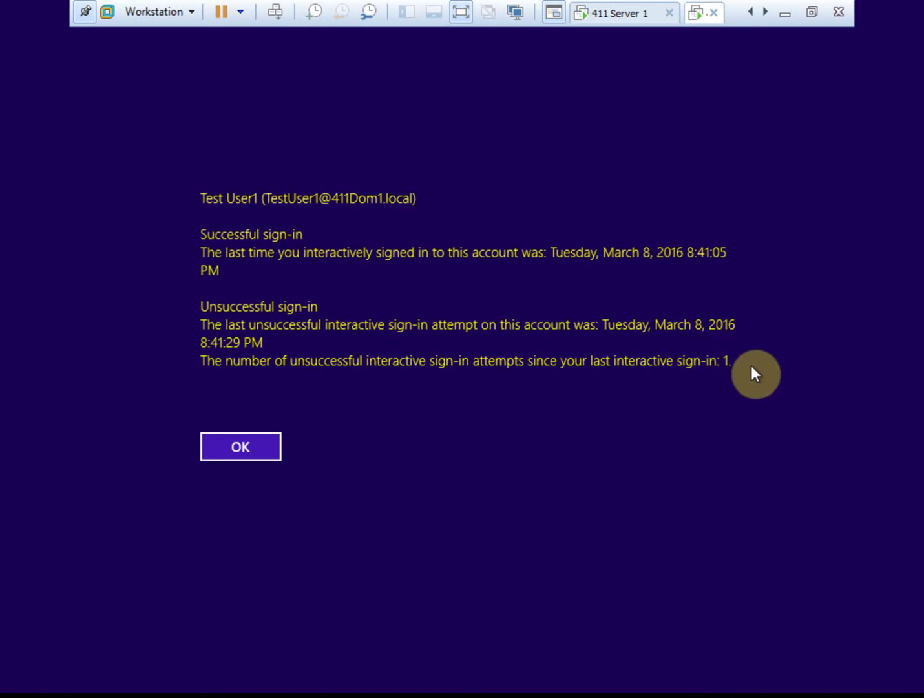
click(255, 452)
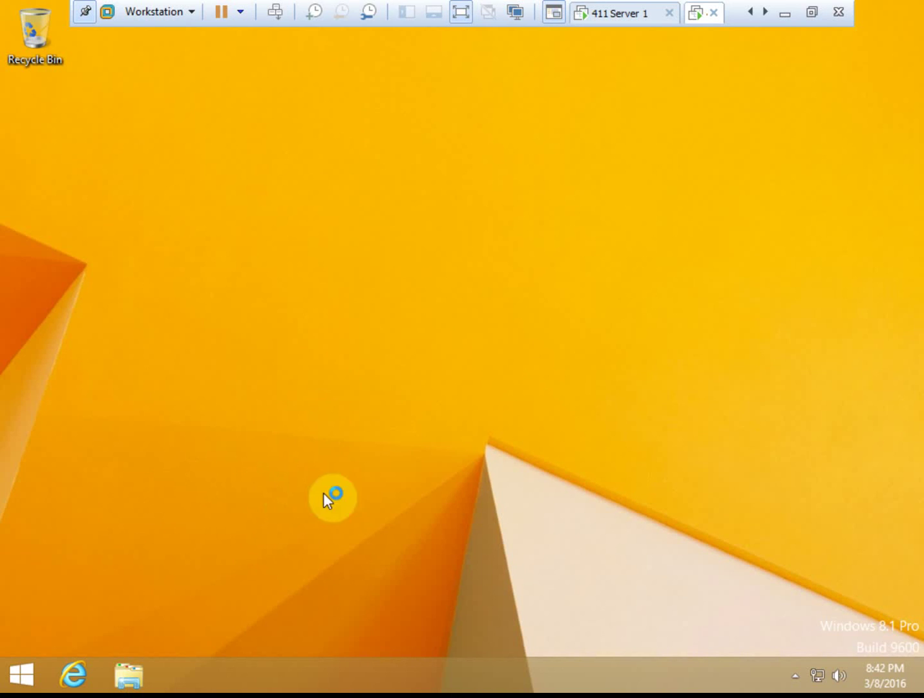
On the server, show GPO1's settings report with Administrative Templates and Windows Logon Options expanded.
click(614, 21)
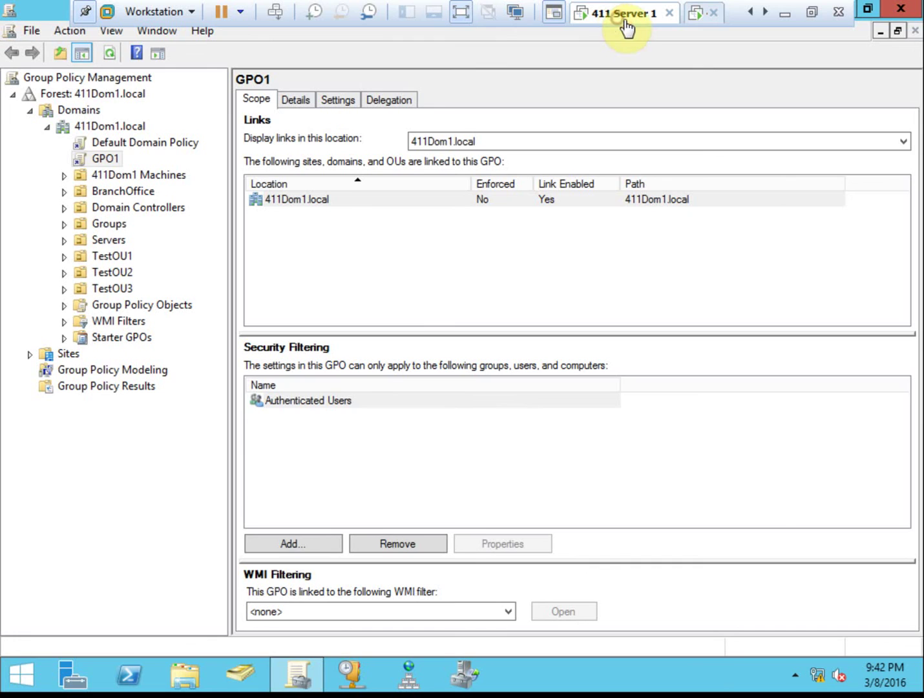
click(328, 102)
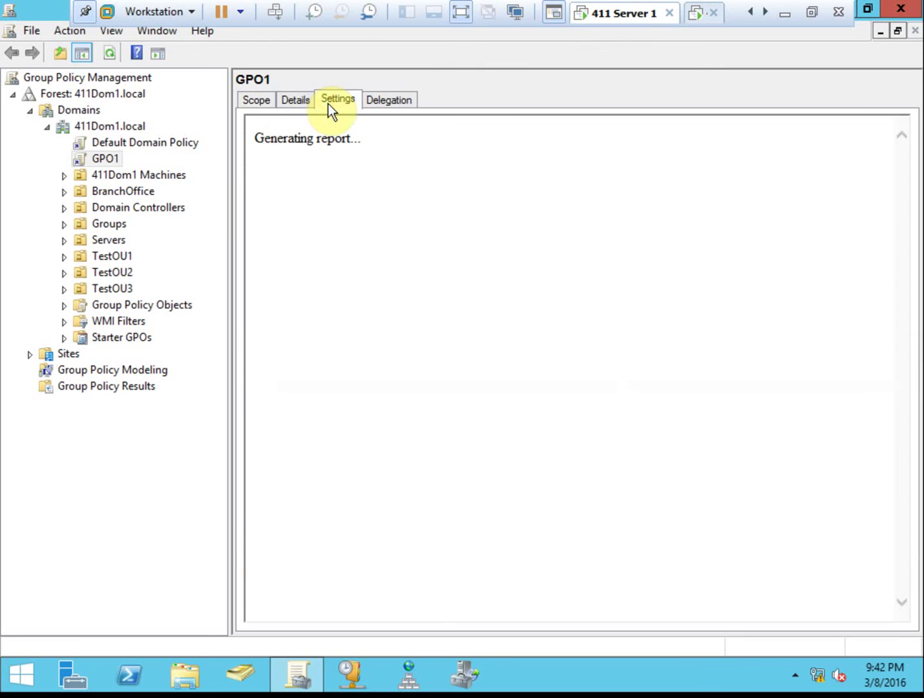
click(293, 265)
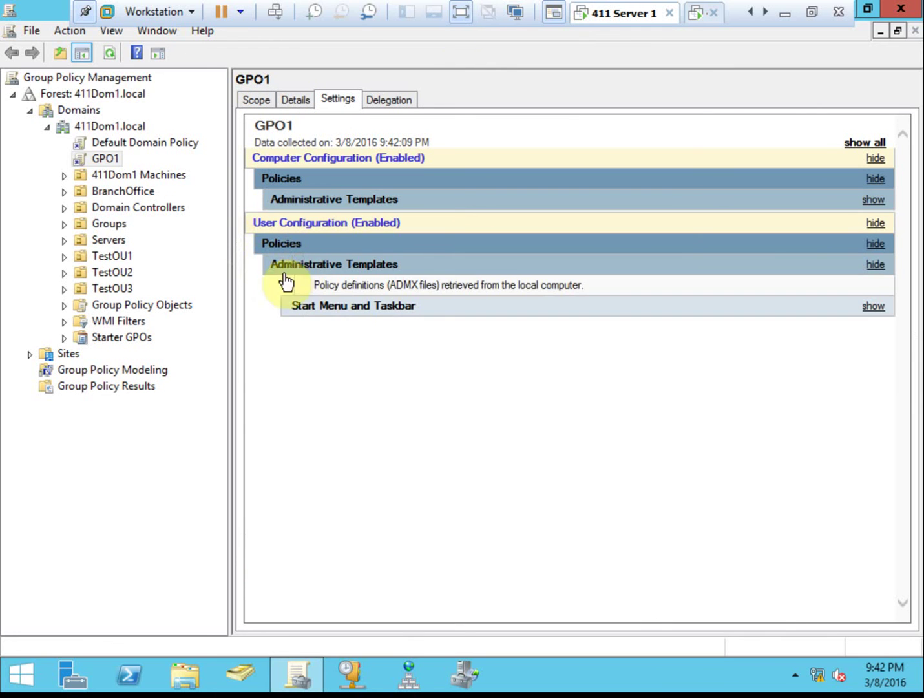
click(386, 198)
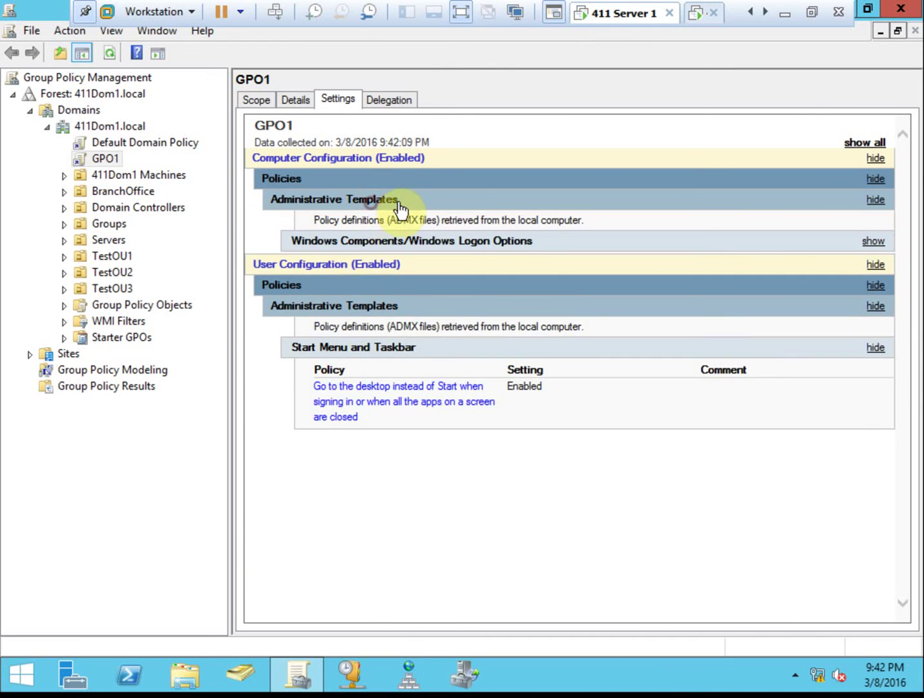
click(407, 252)
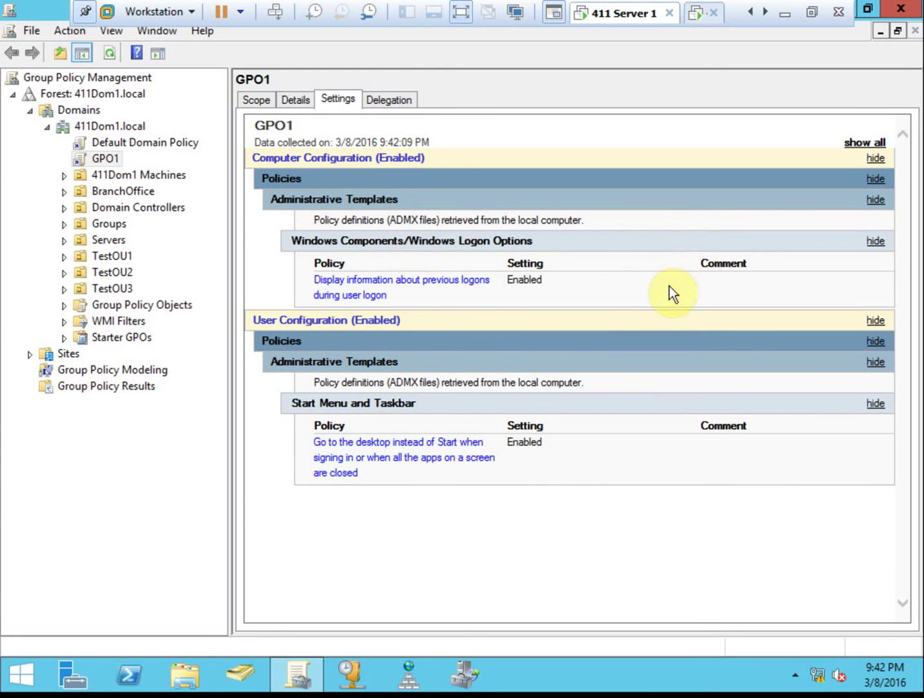